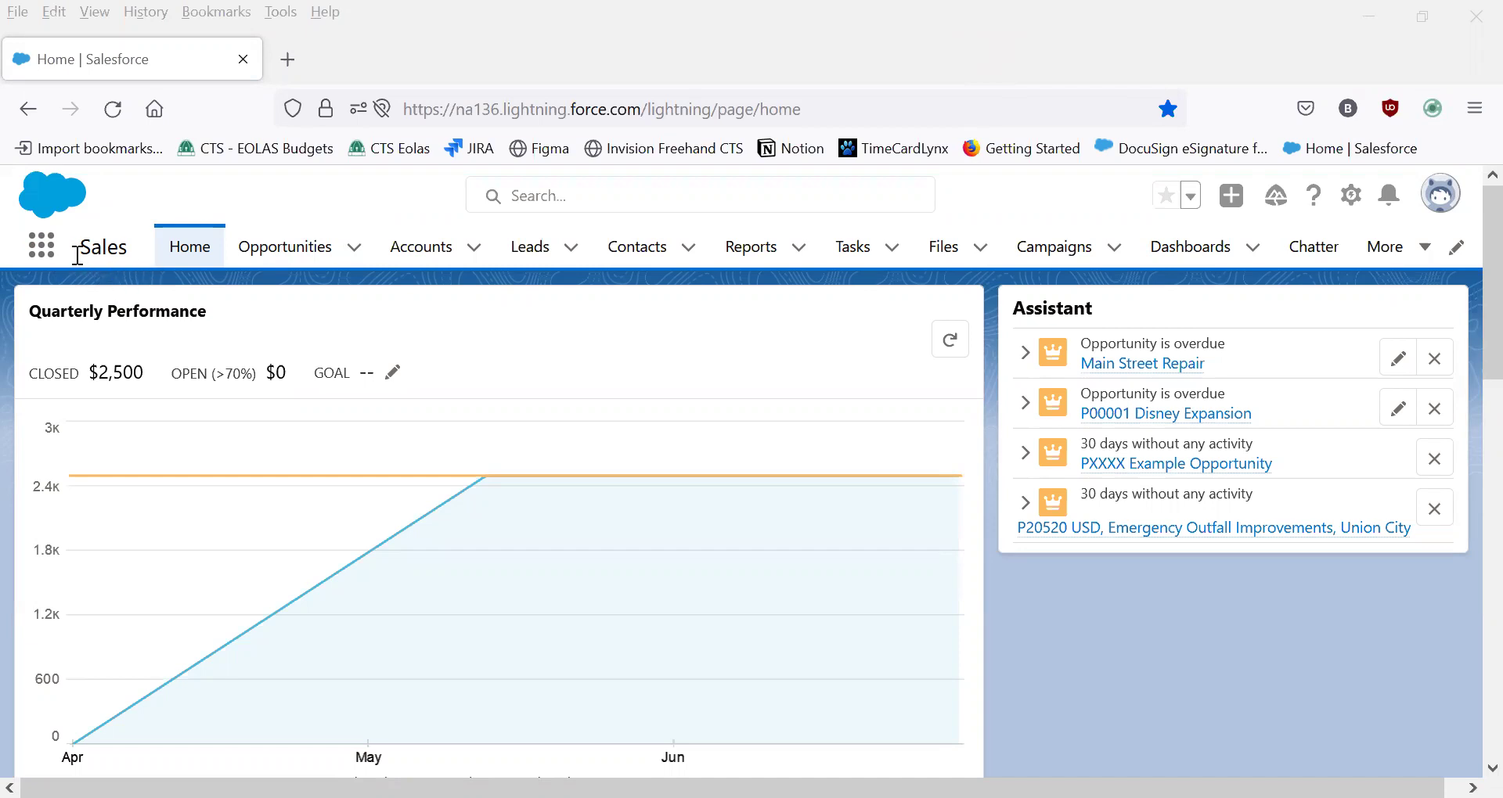
Search the app launcher for 'sales', then dismiss it and stay on Home
click(40, 249)
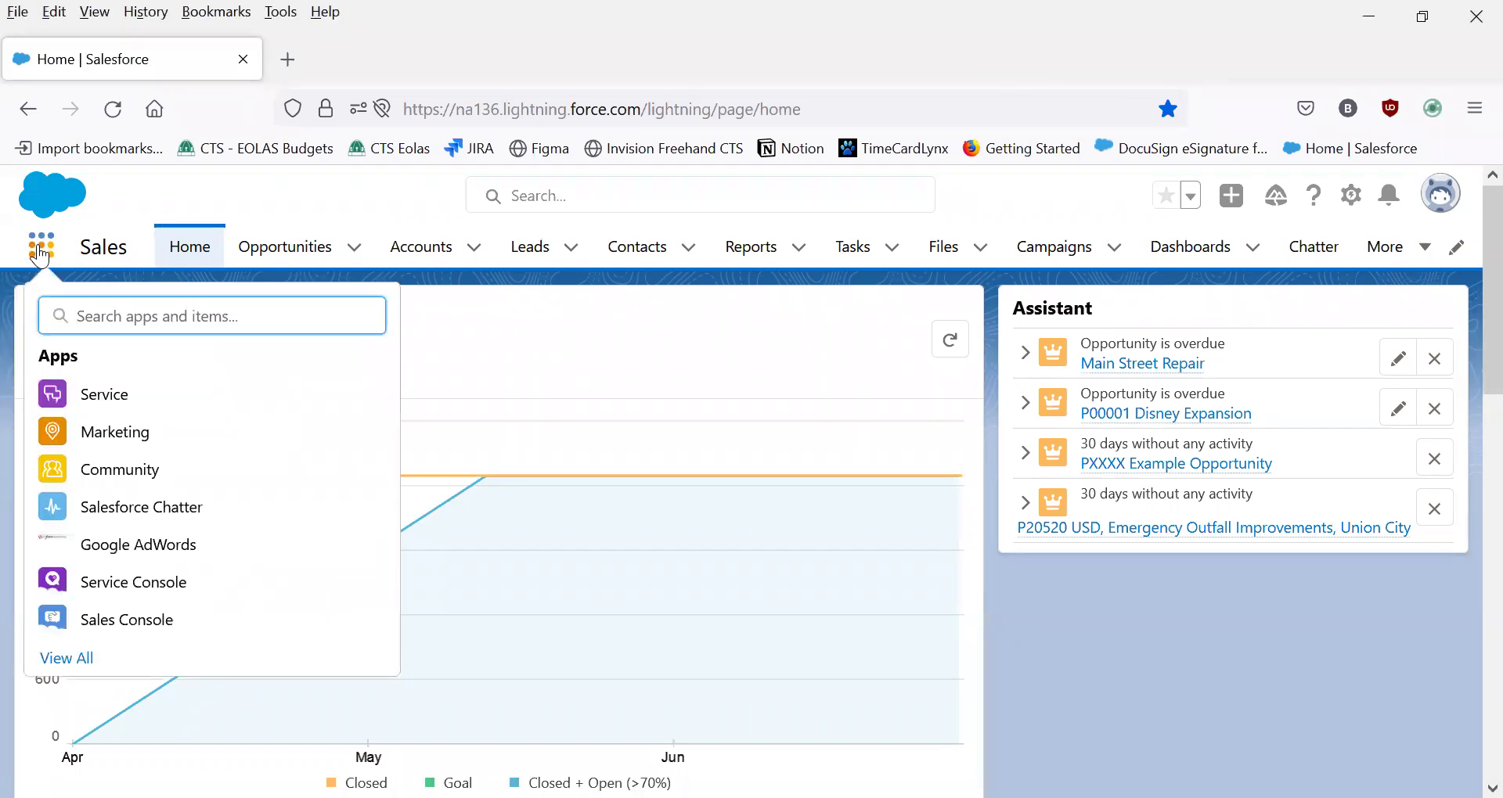
text(sales)
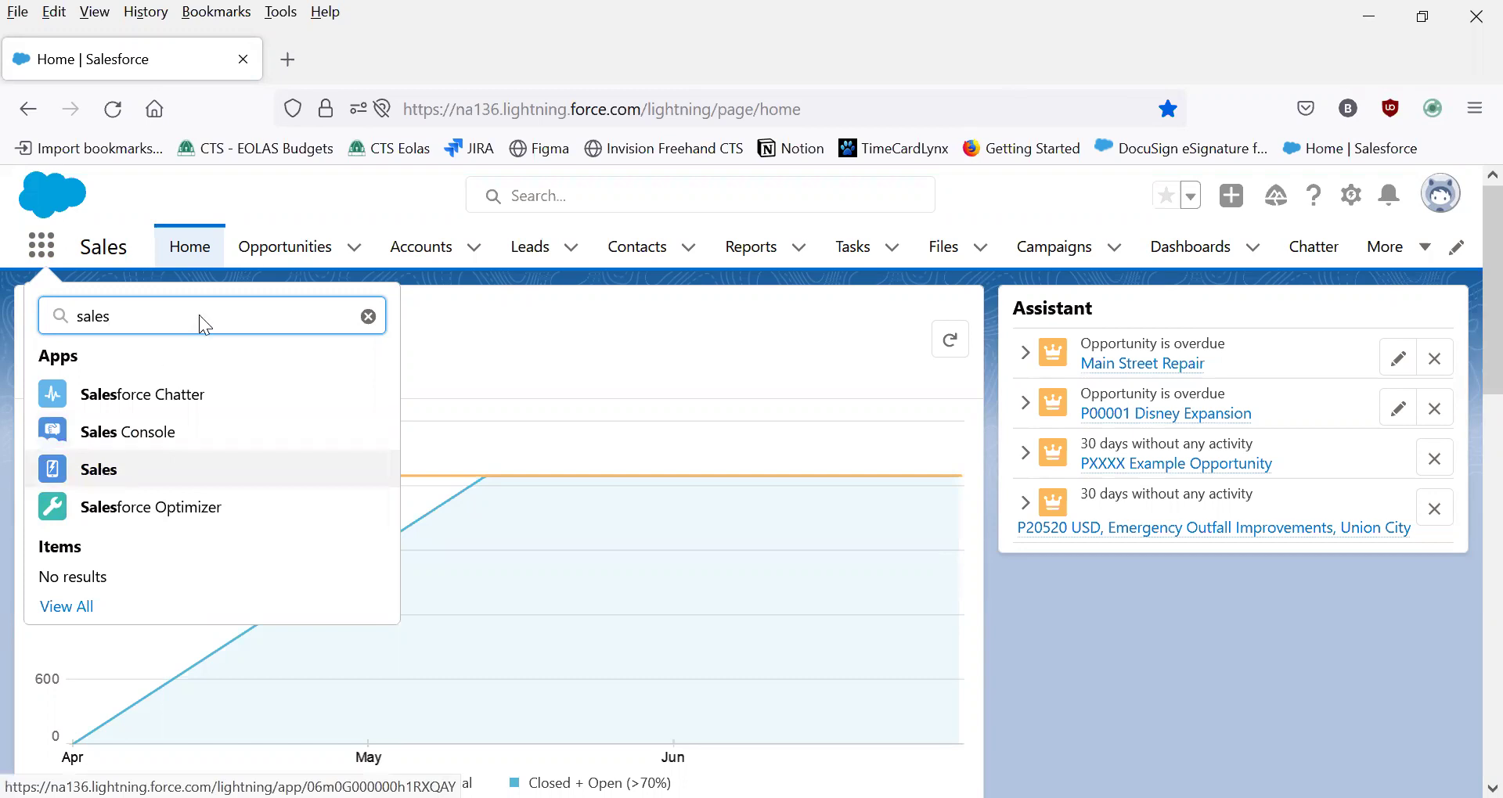
click(331, 166)
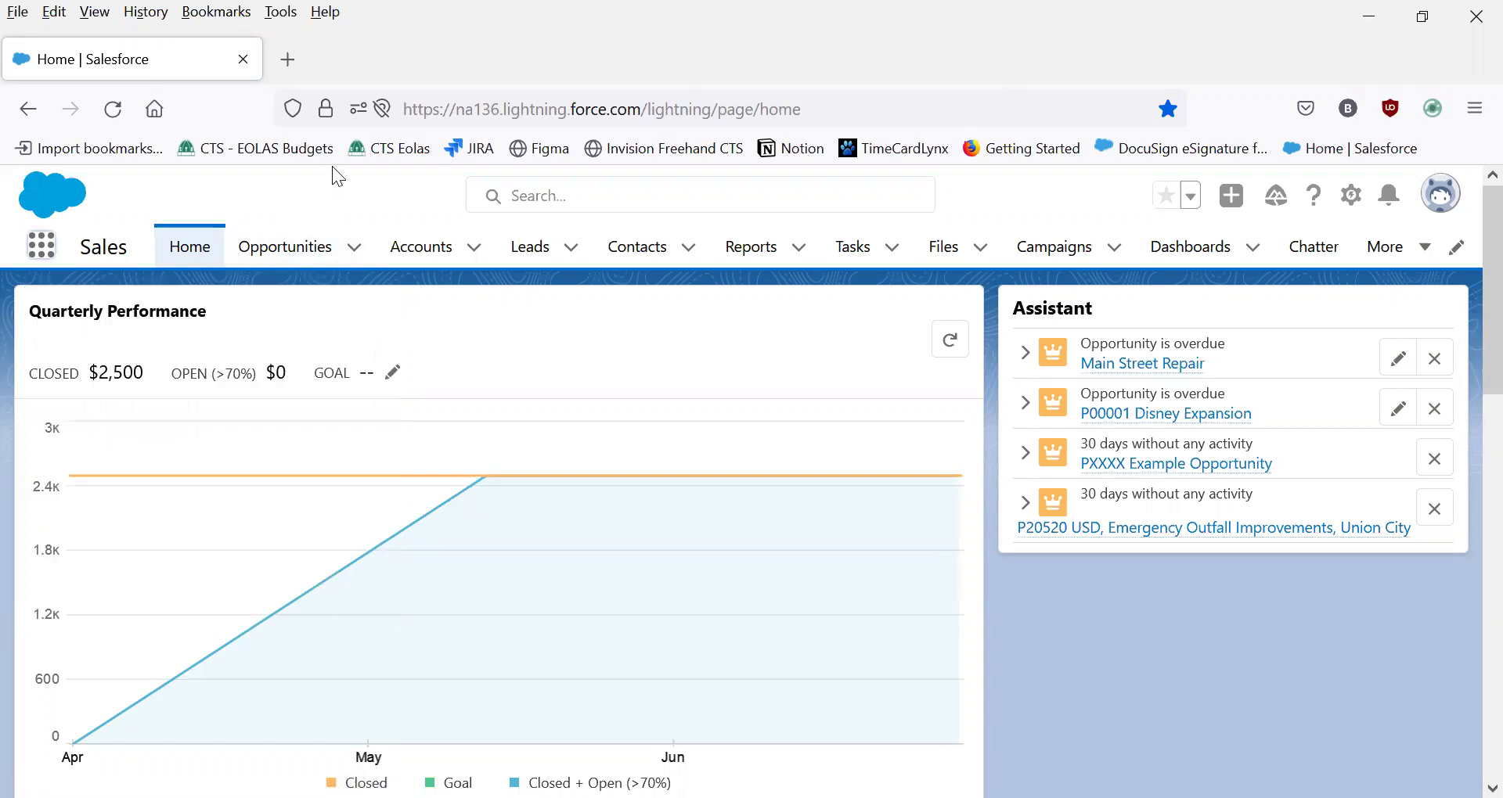
In the Accounts list, search for 'Example Company' to confirm no such account exists
click(436, 257)
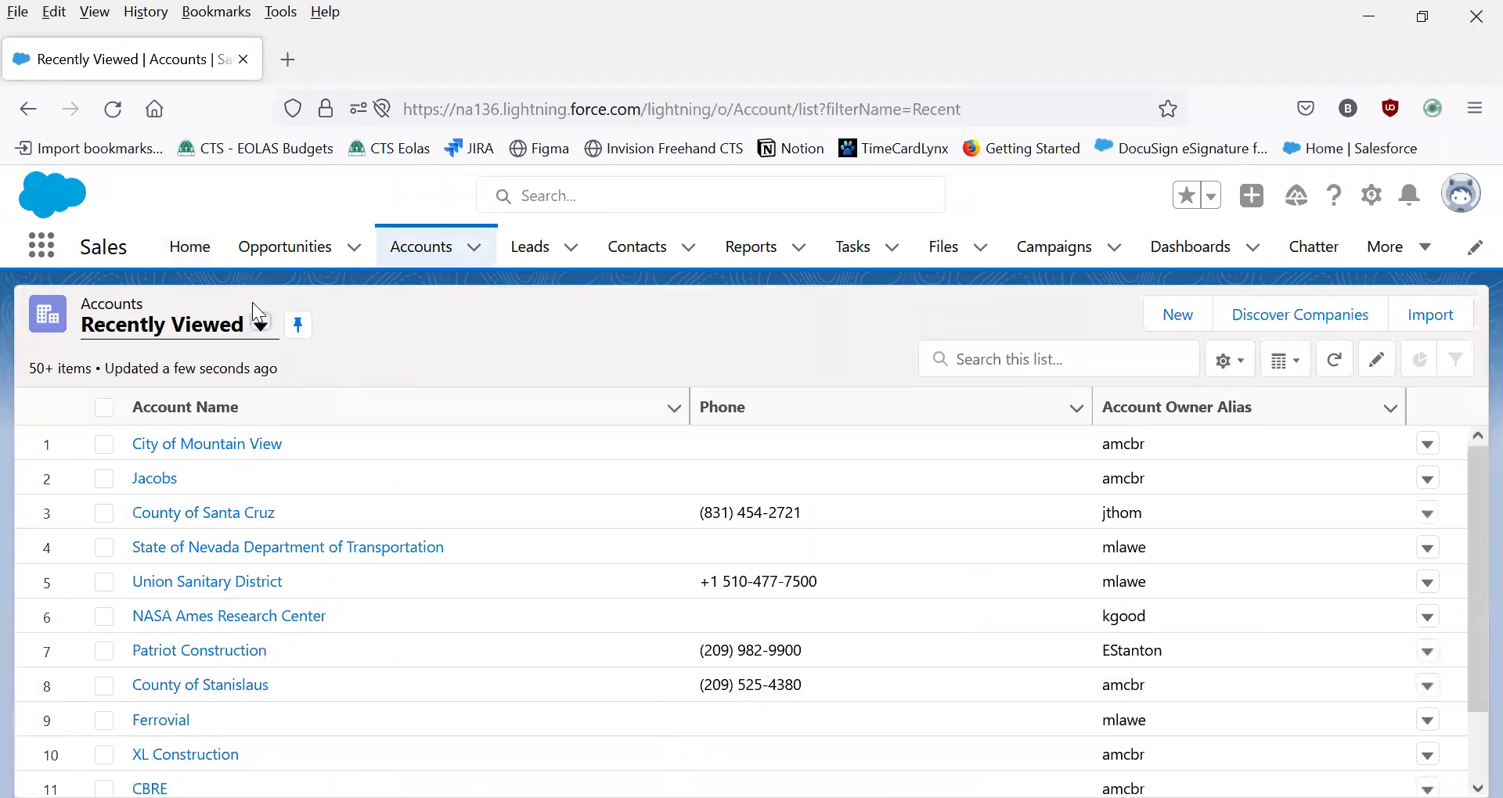
click(261, 324)
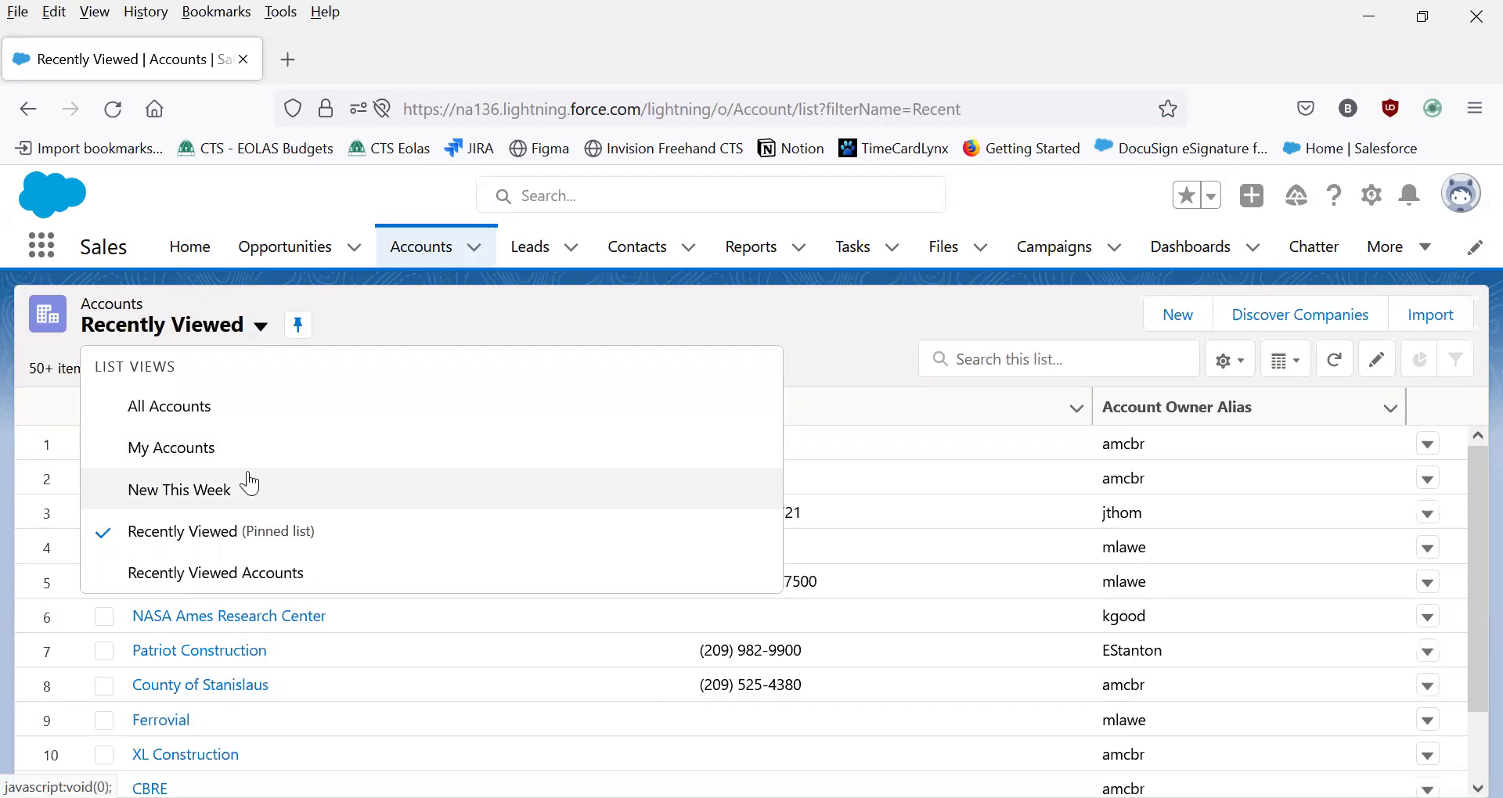
click(363, 305)
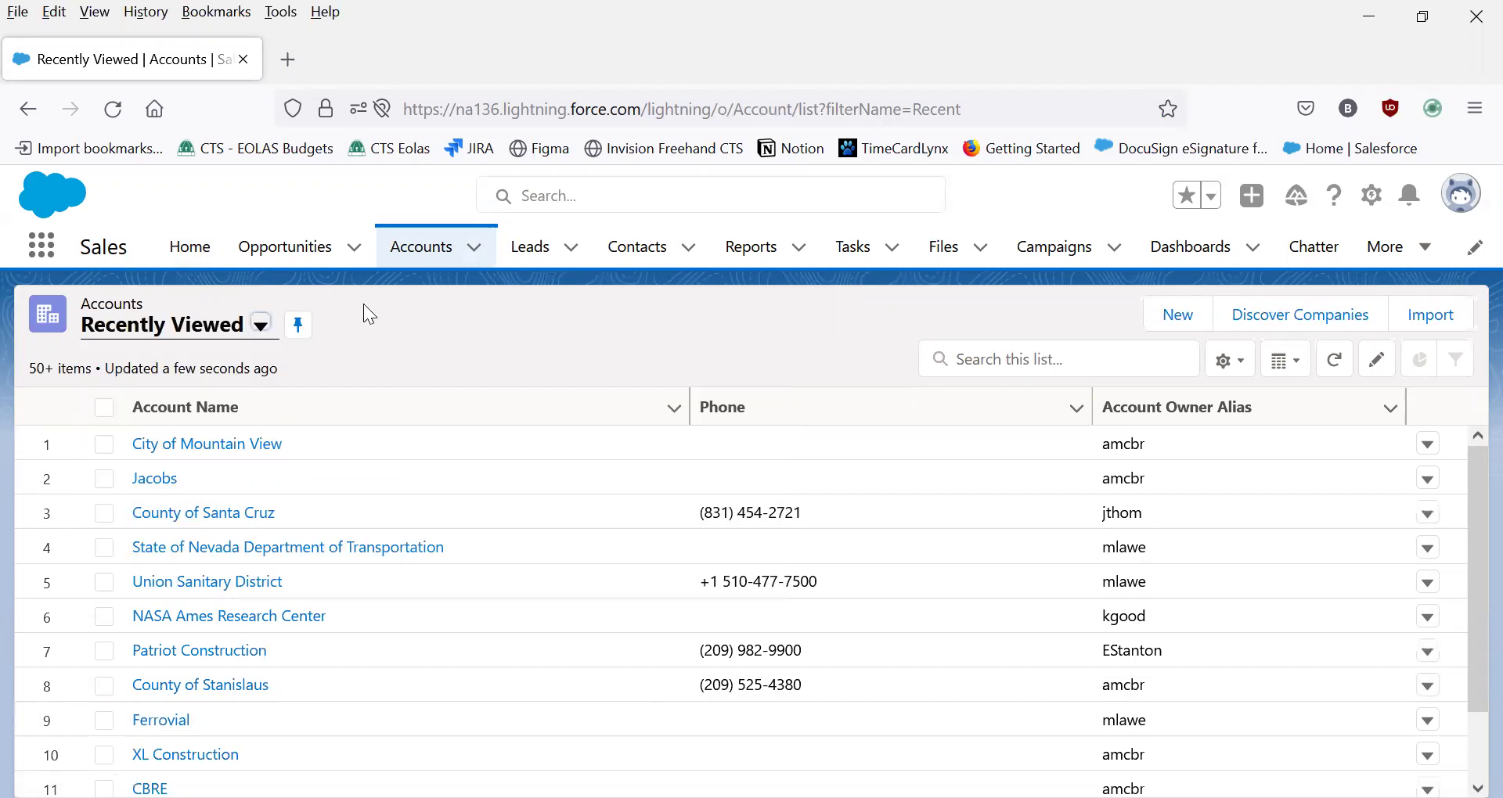
click(974, 362)
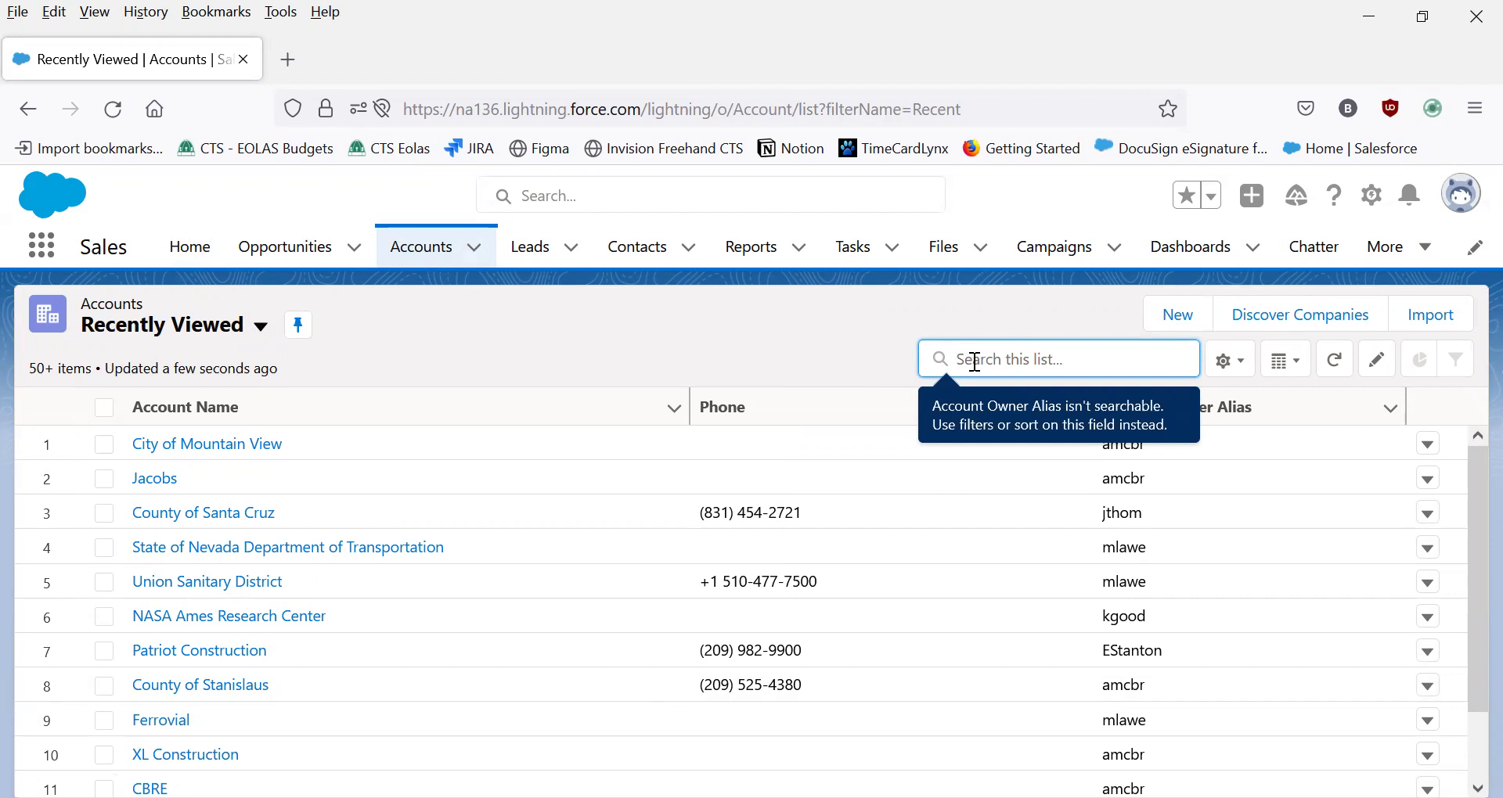
text(Example Company)
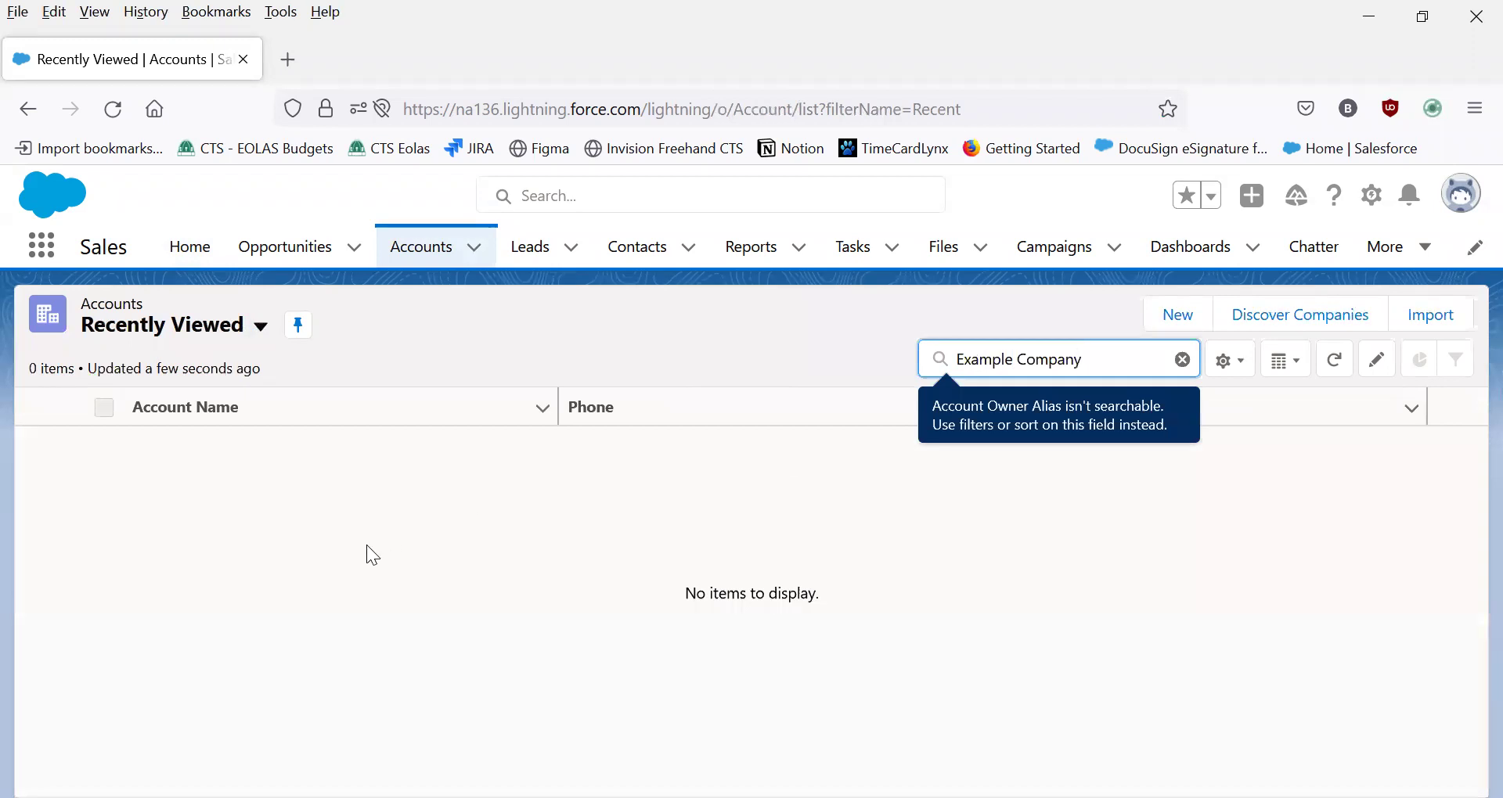
Start a new account named 'Example Company' with its phone number and website example.com
click(1193, 324)
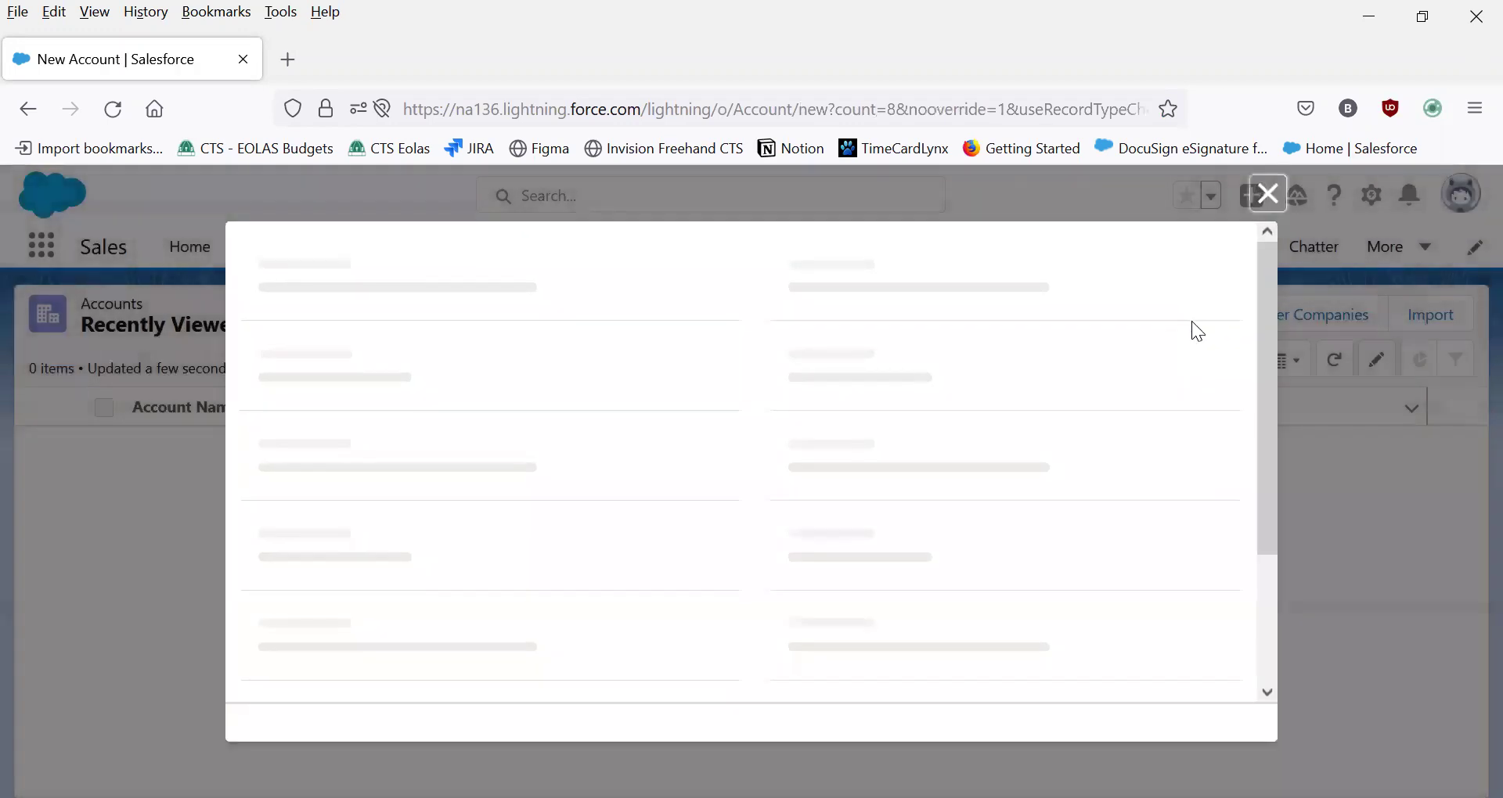
click(498, 420)
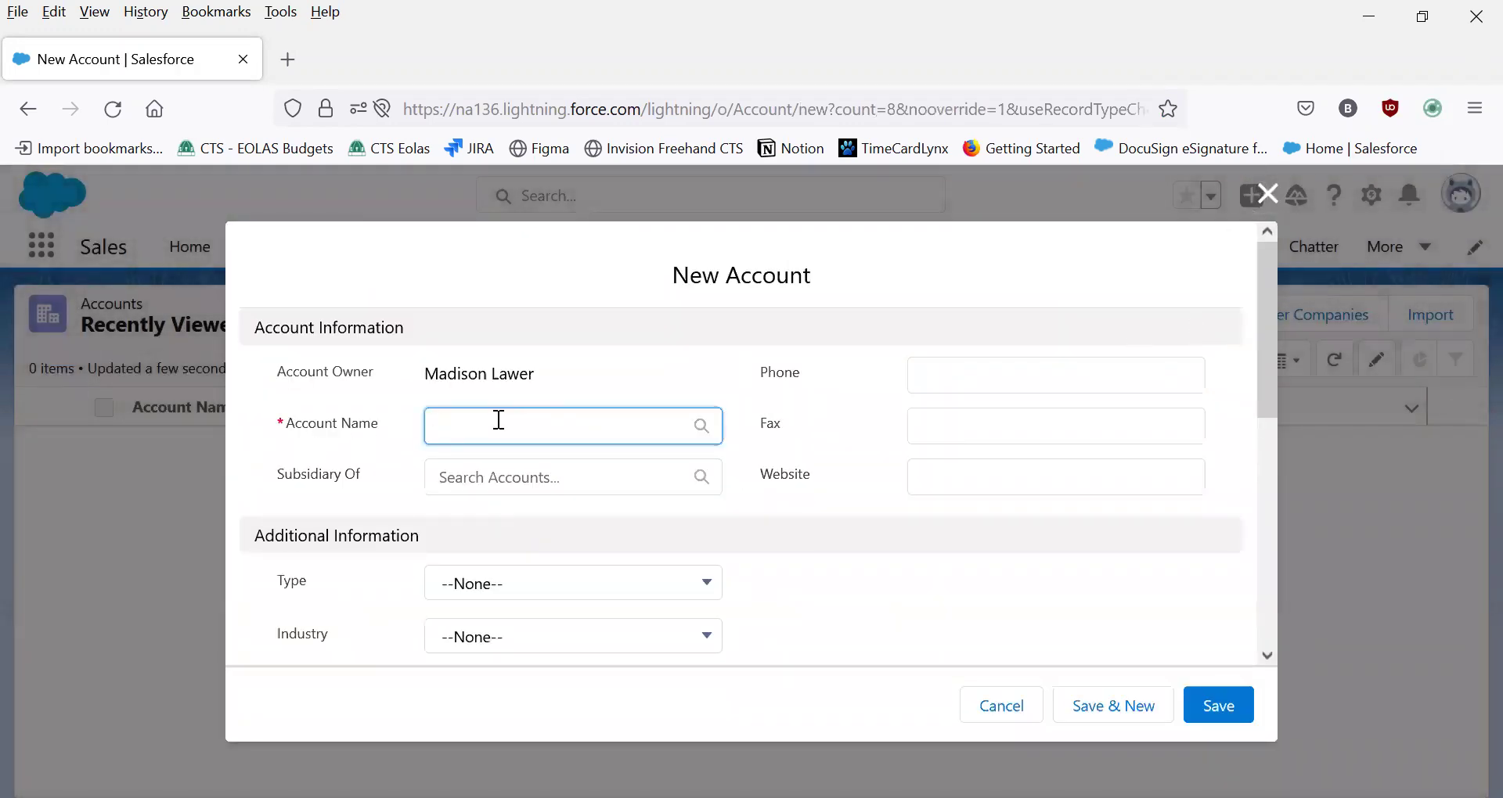
text(Example)
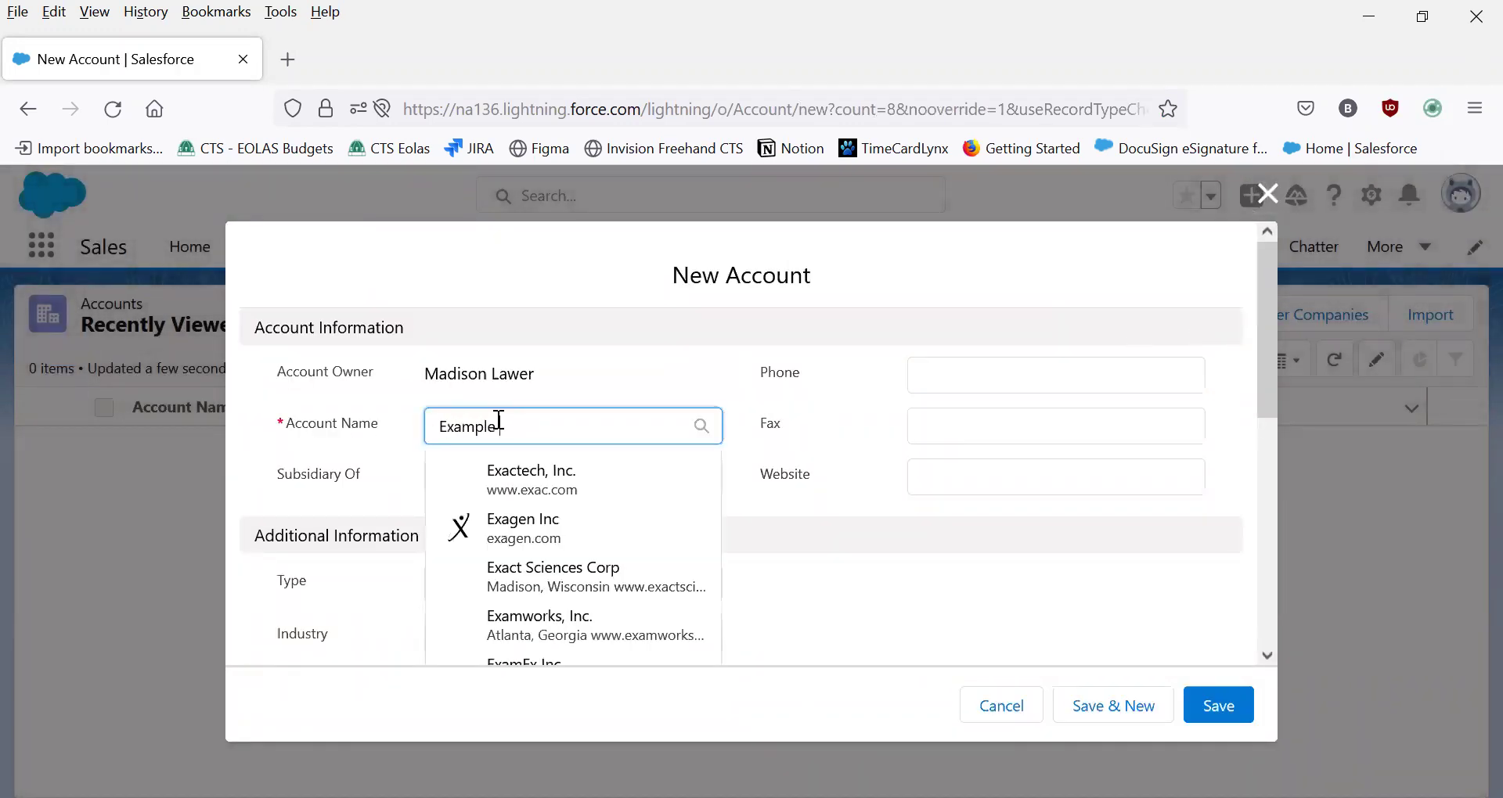
text( Company)
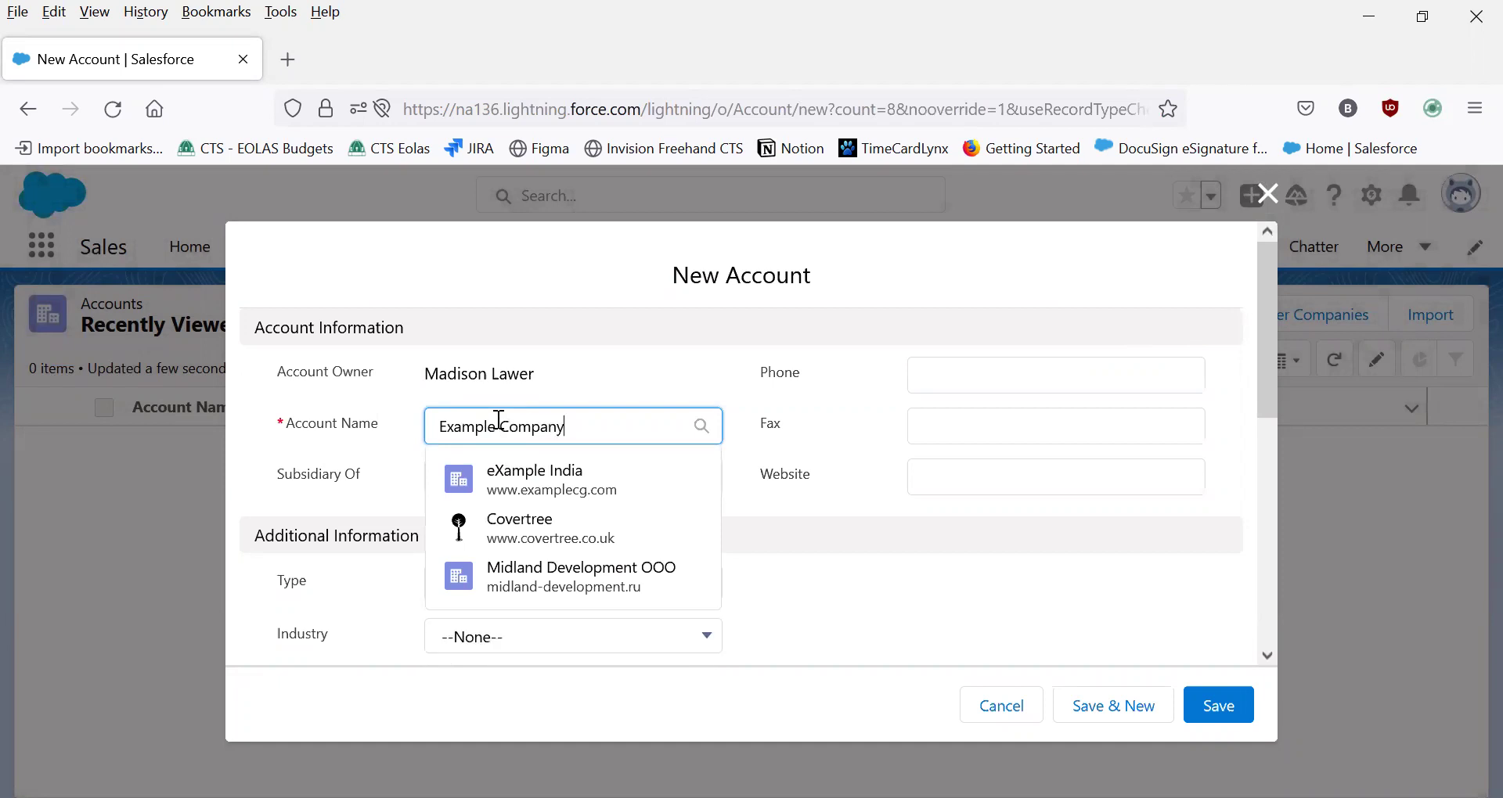
click(871, 542)
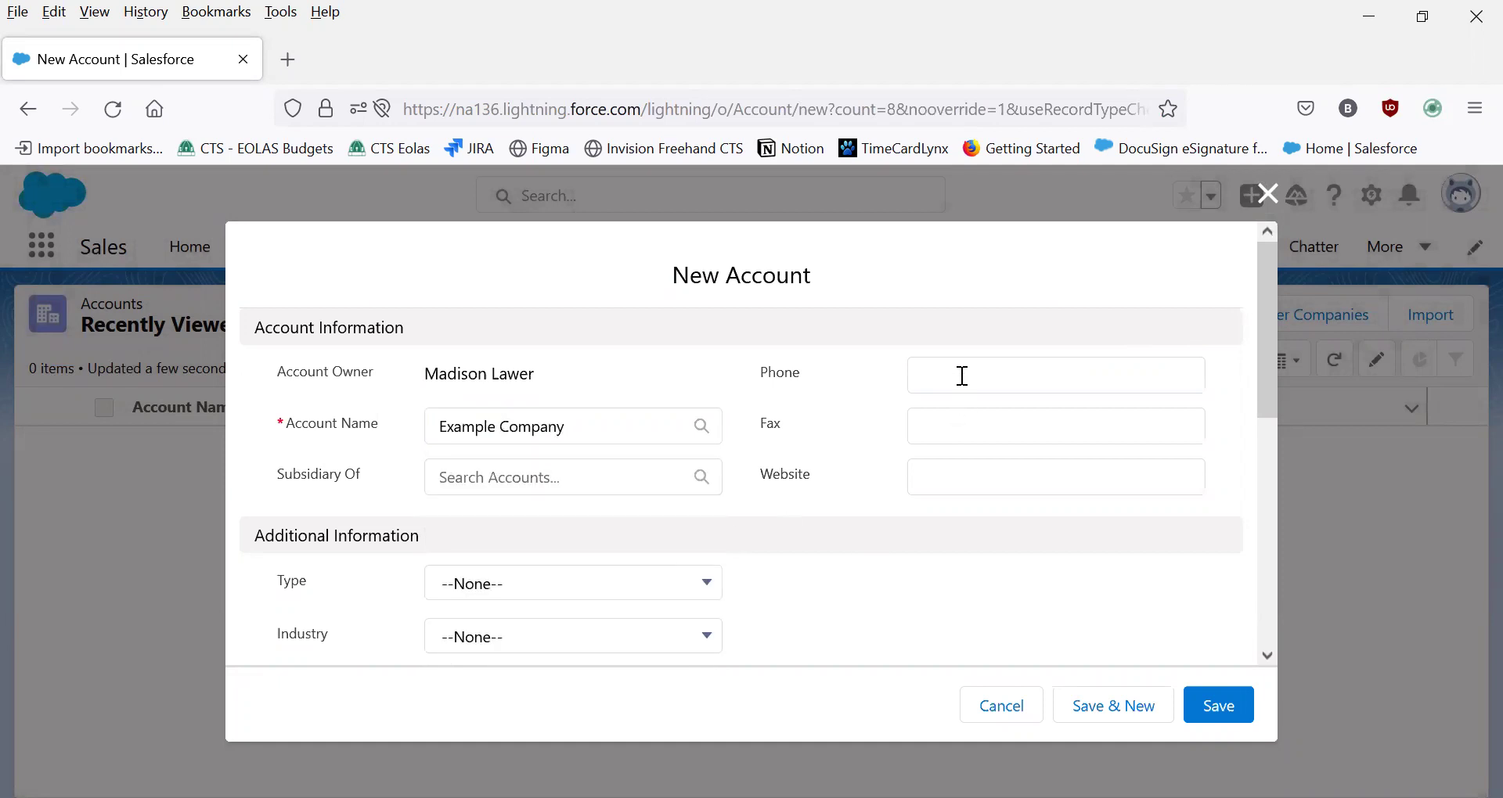
click(962, 375)
text(555)
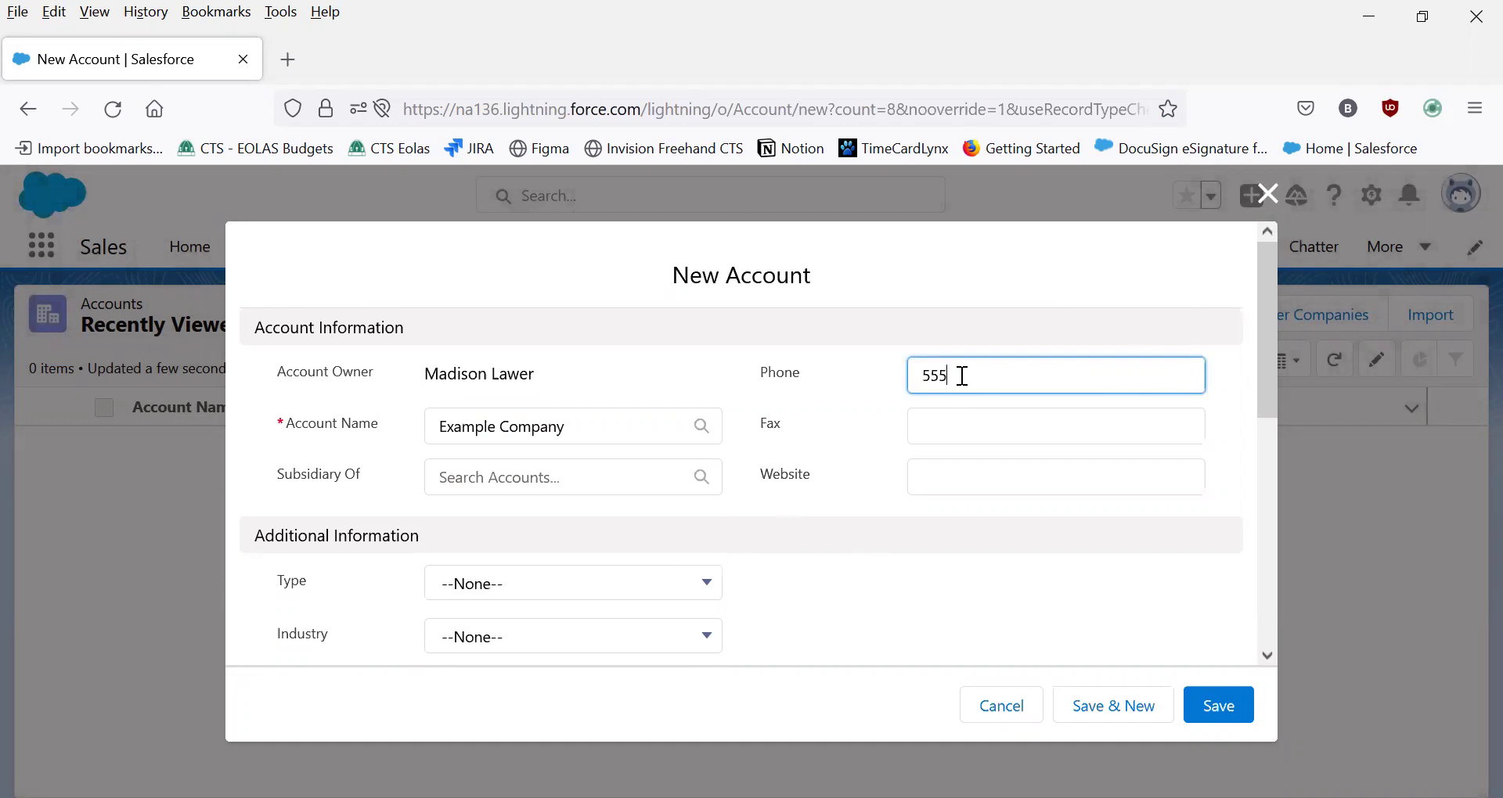
text(5555555)
click(952, 479)
text(exam)
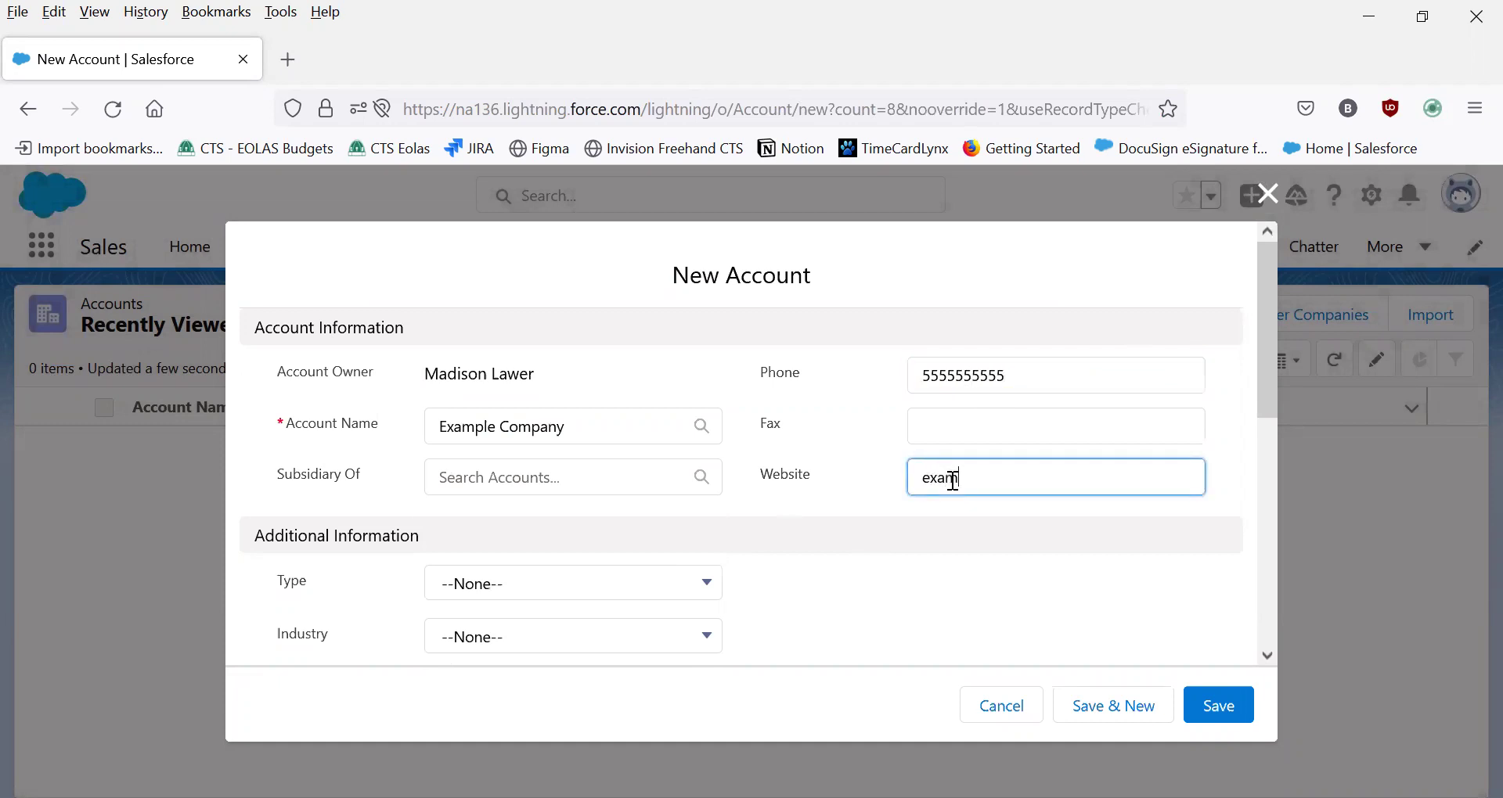
text(ple.com)
click(705, 536)
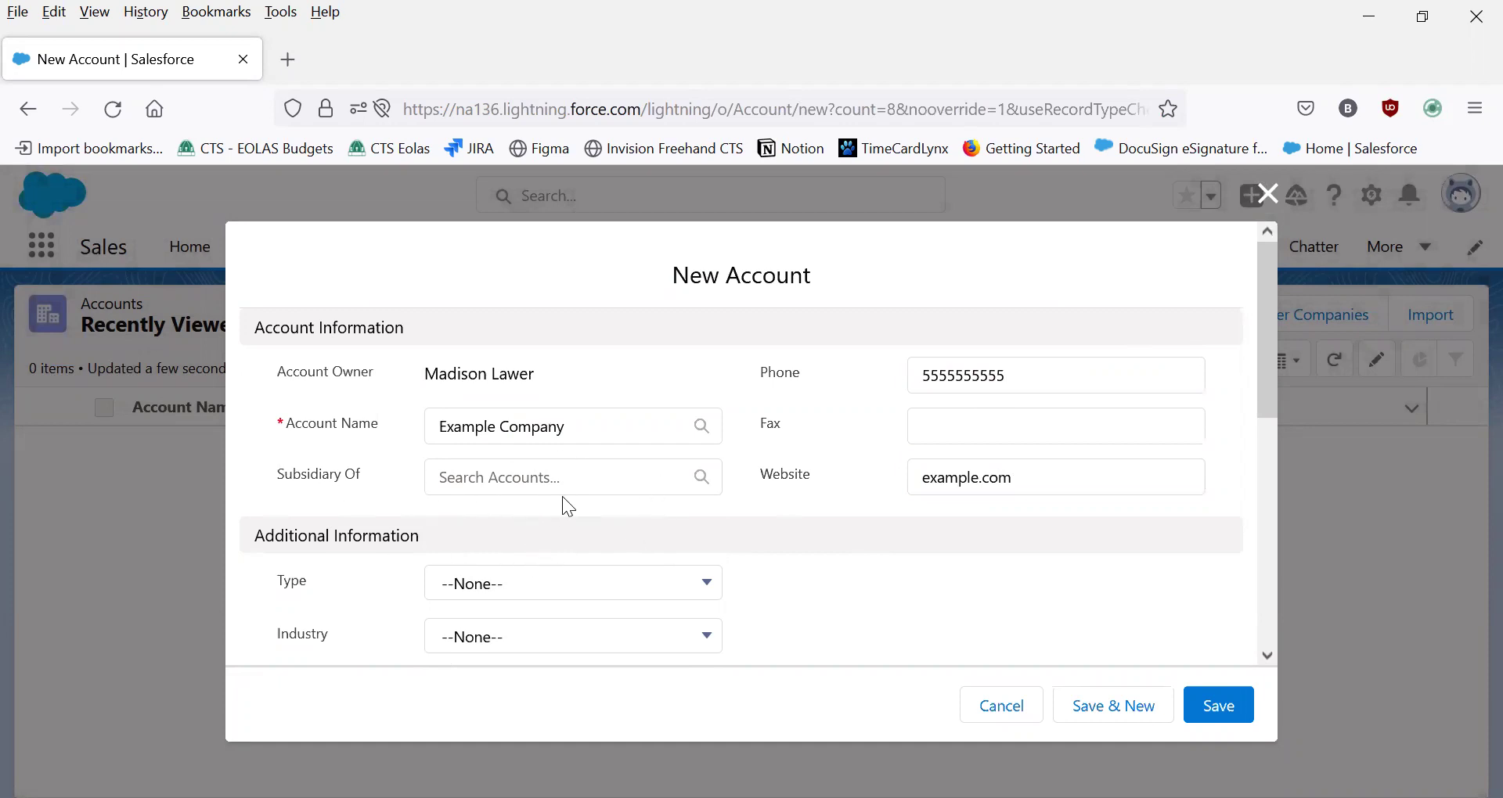
Choose Structural Engineer in the Type picklist and Engineering in the Industry picklist
scroll(703, 579, down, 3)
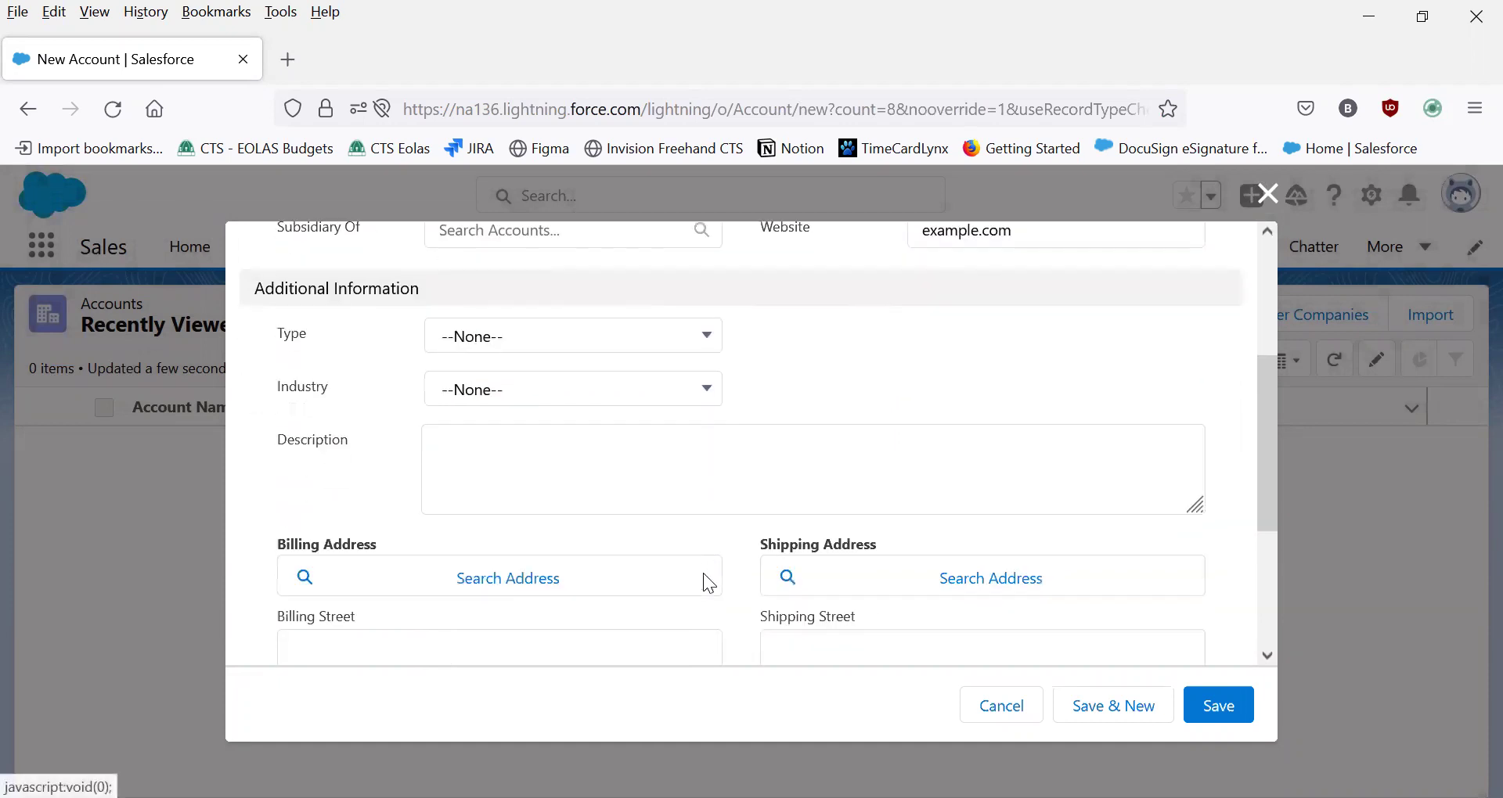
click(675, 326)
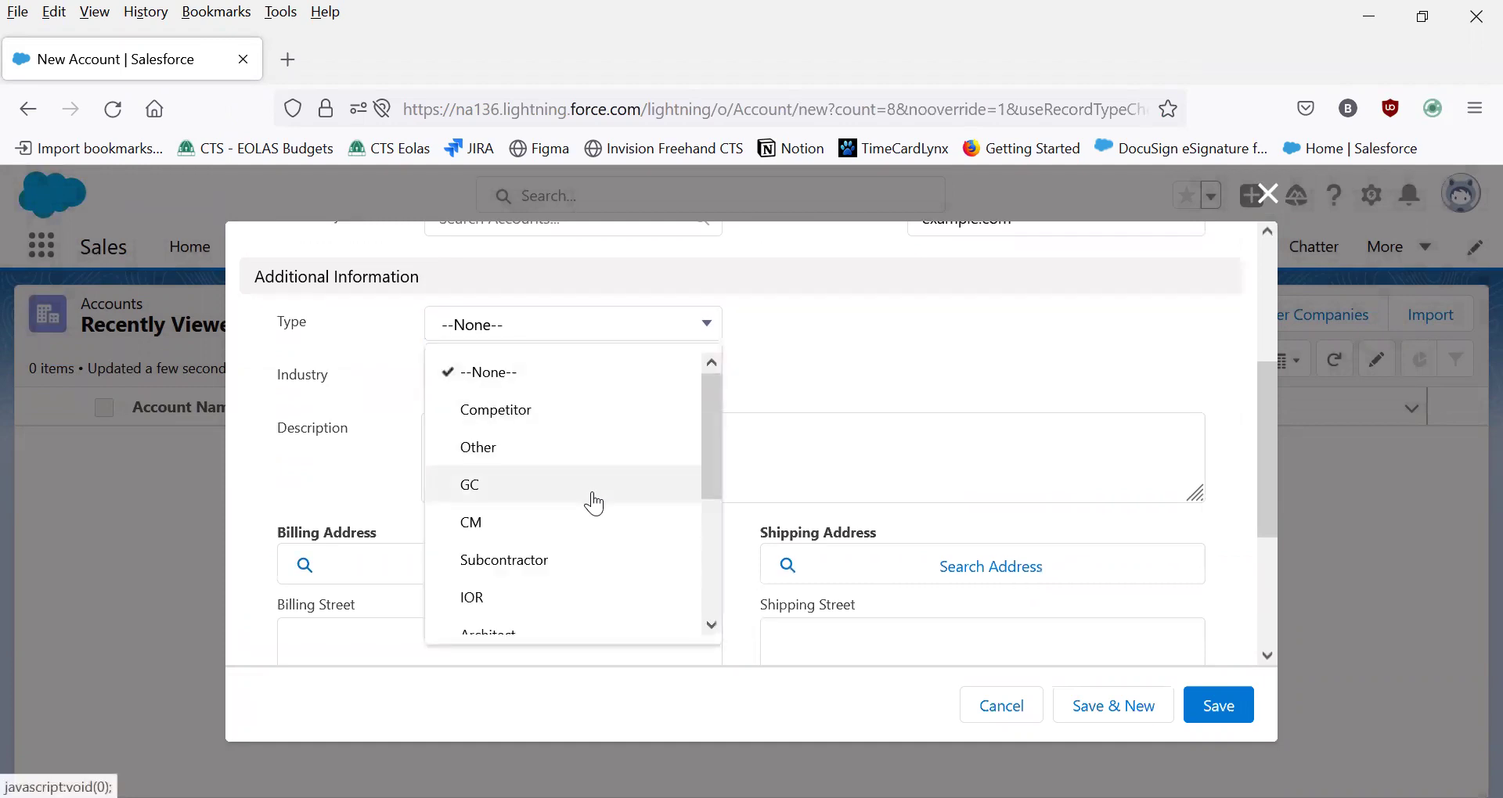
scroll(592, 501, down, 2)
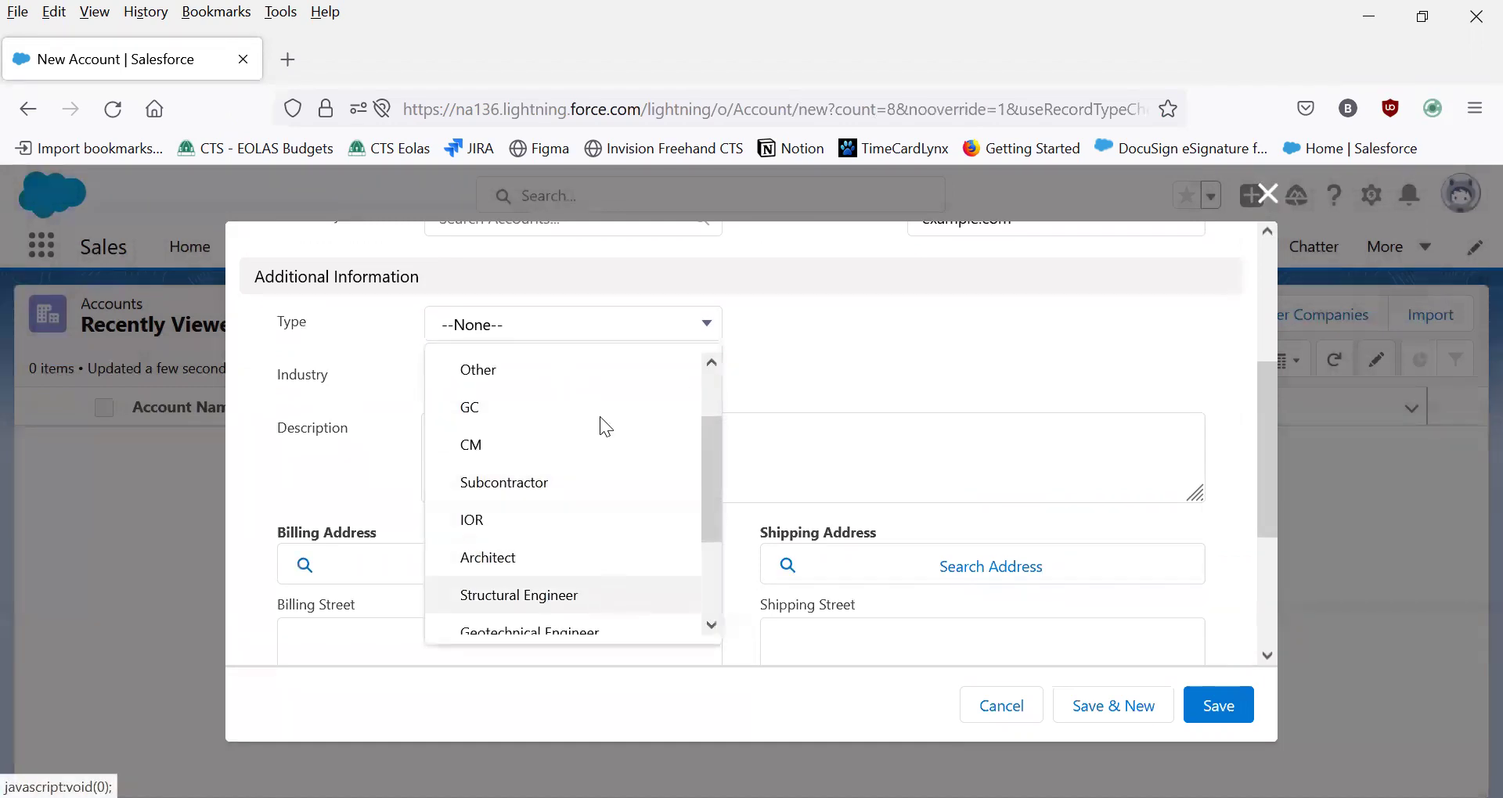
click(599, 594)
click(600, 374)
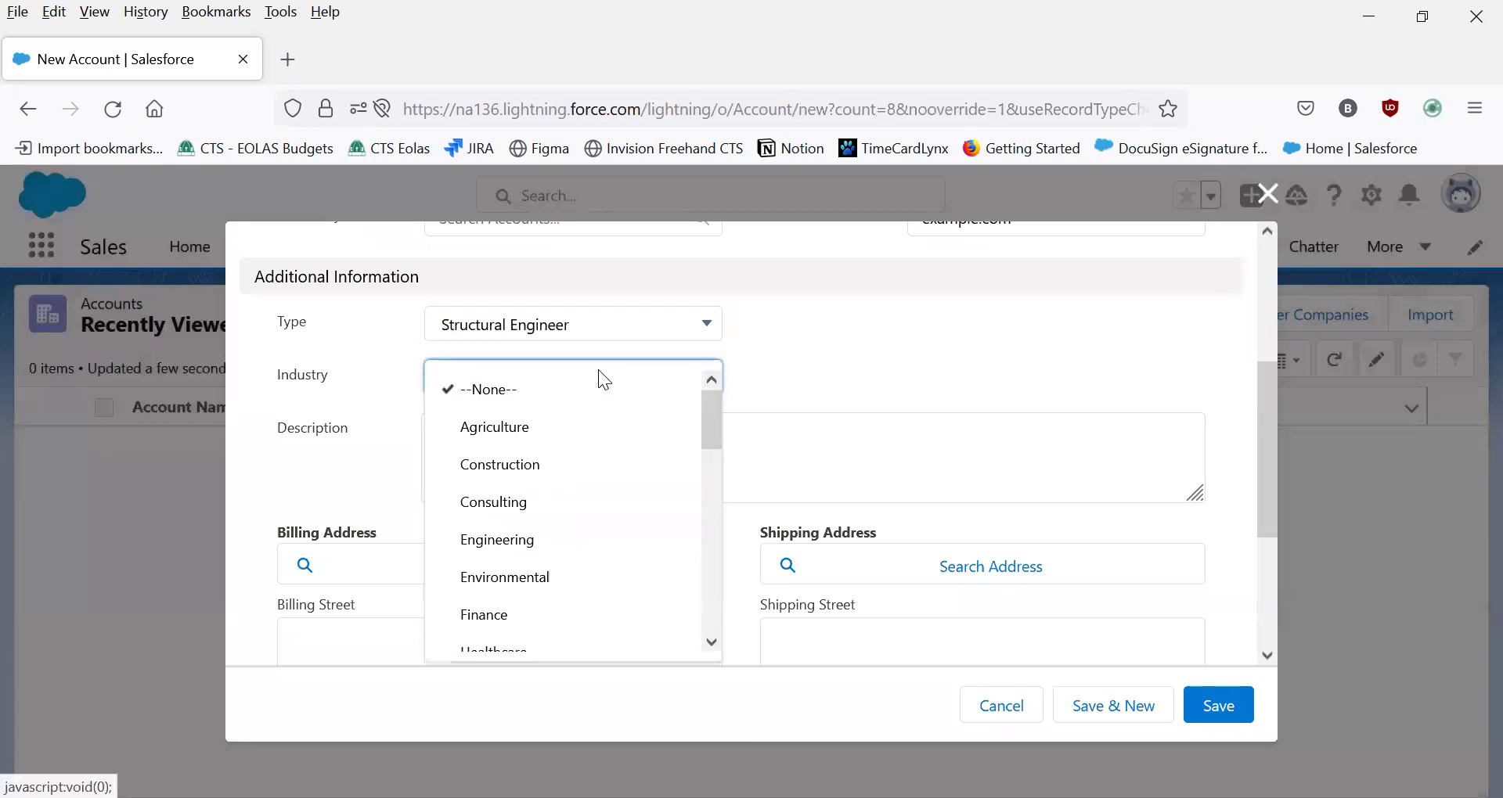
click(589, 553)
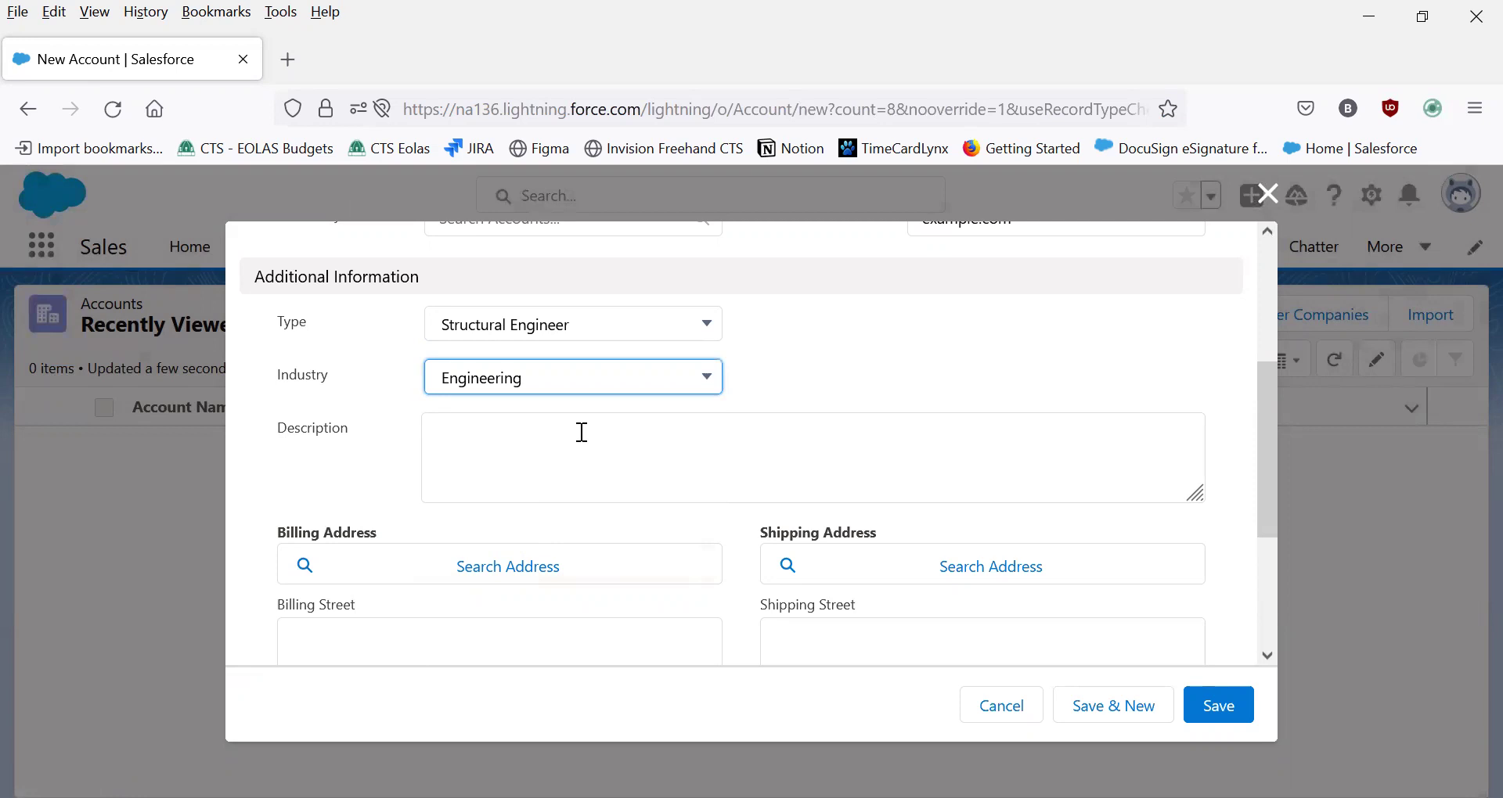
scroll(593, 480, down, 3)
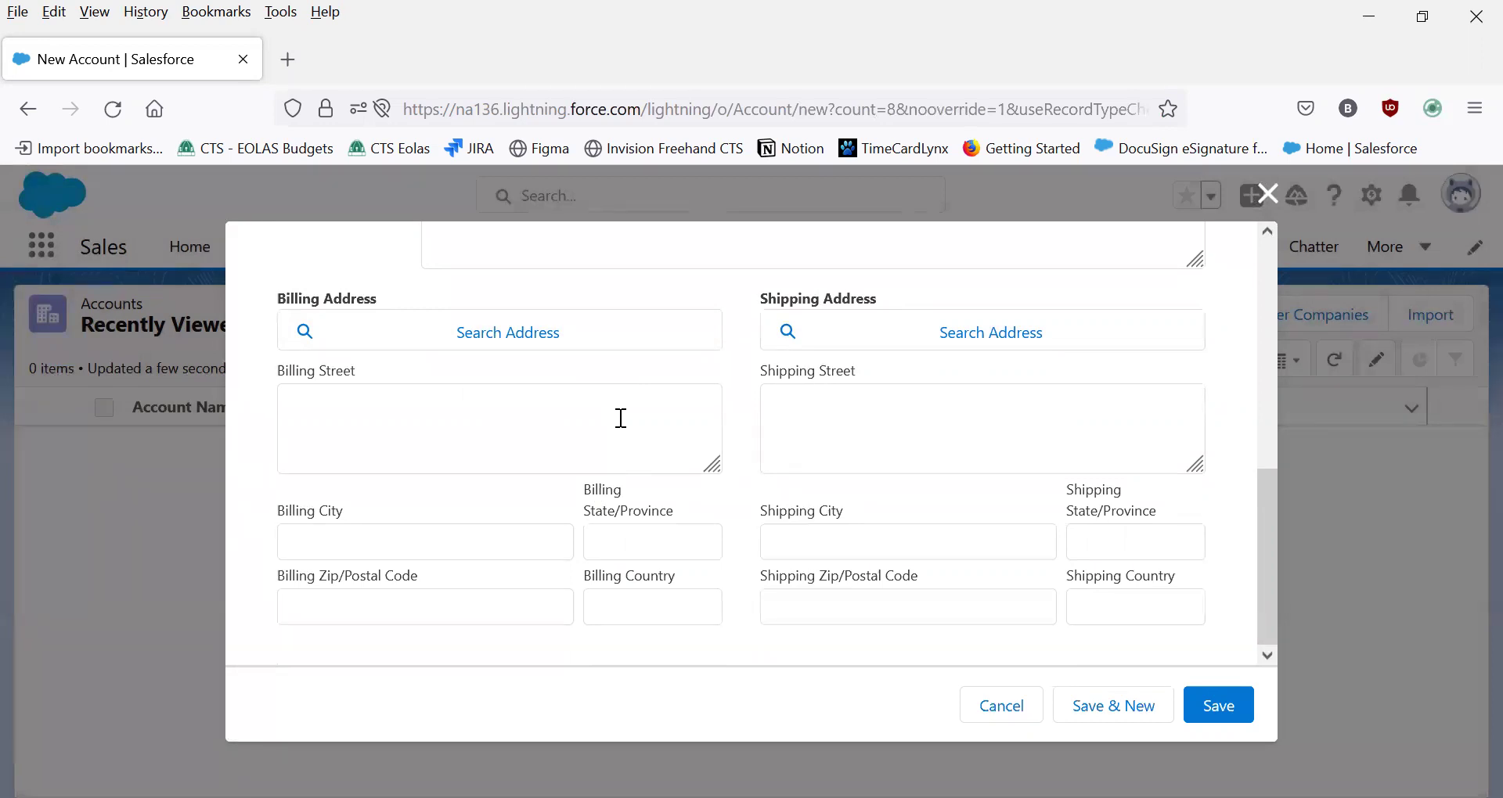
scroll(989, 505, up, 6)
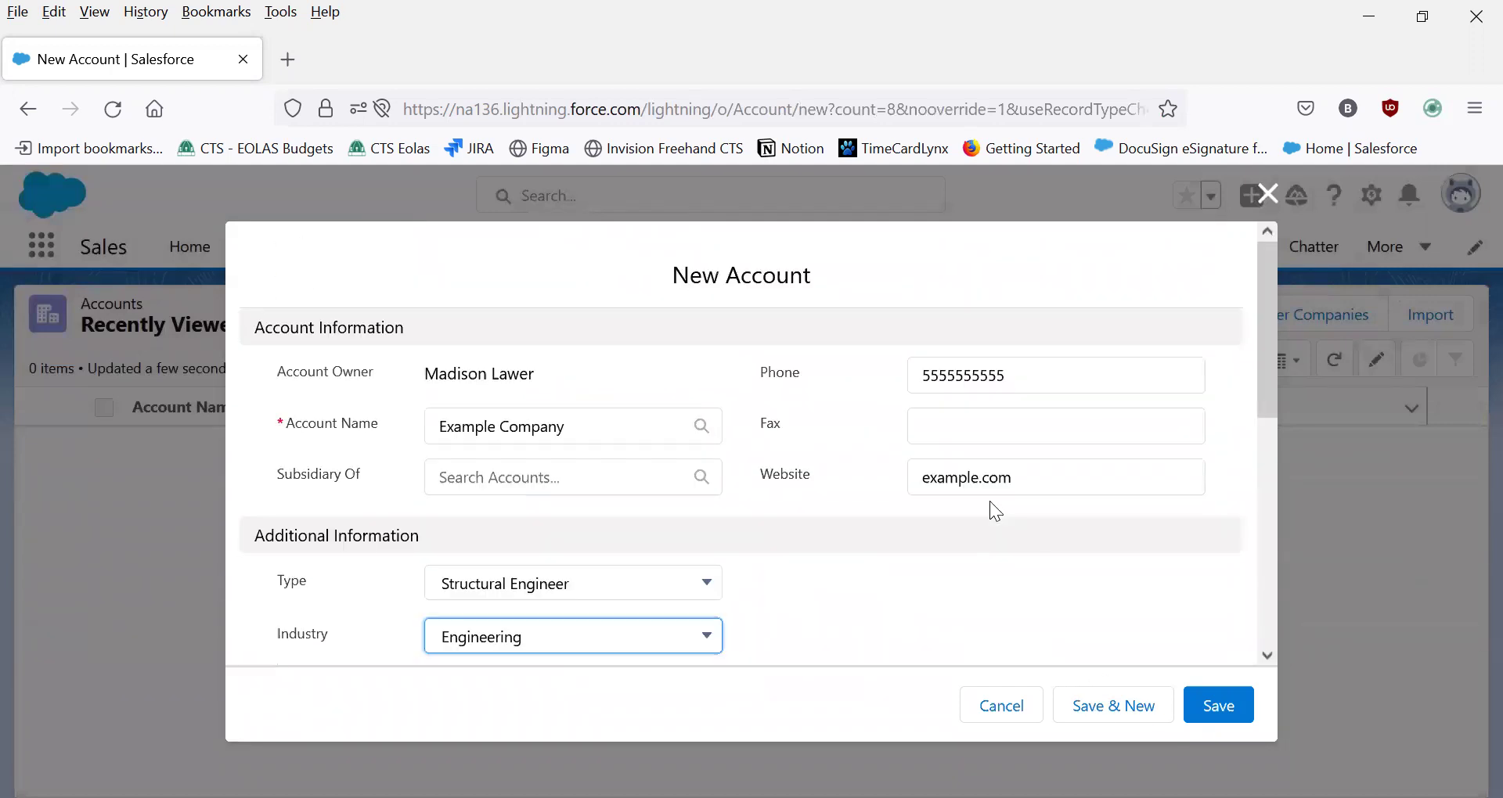
Save the Example Company account and look over its new record page
click(1218, 707)
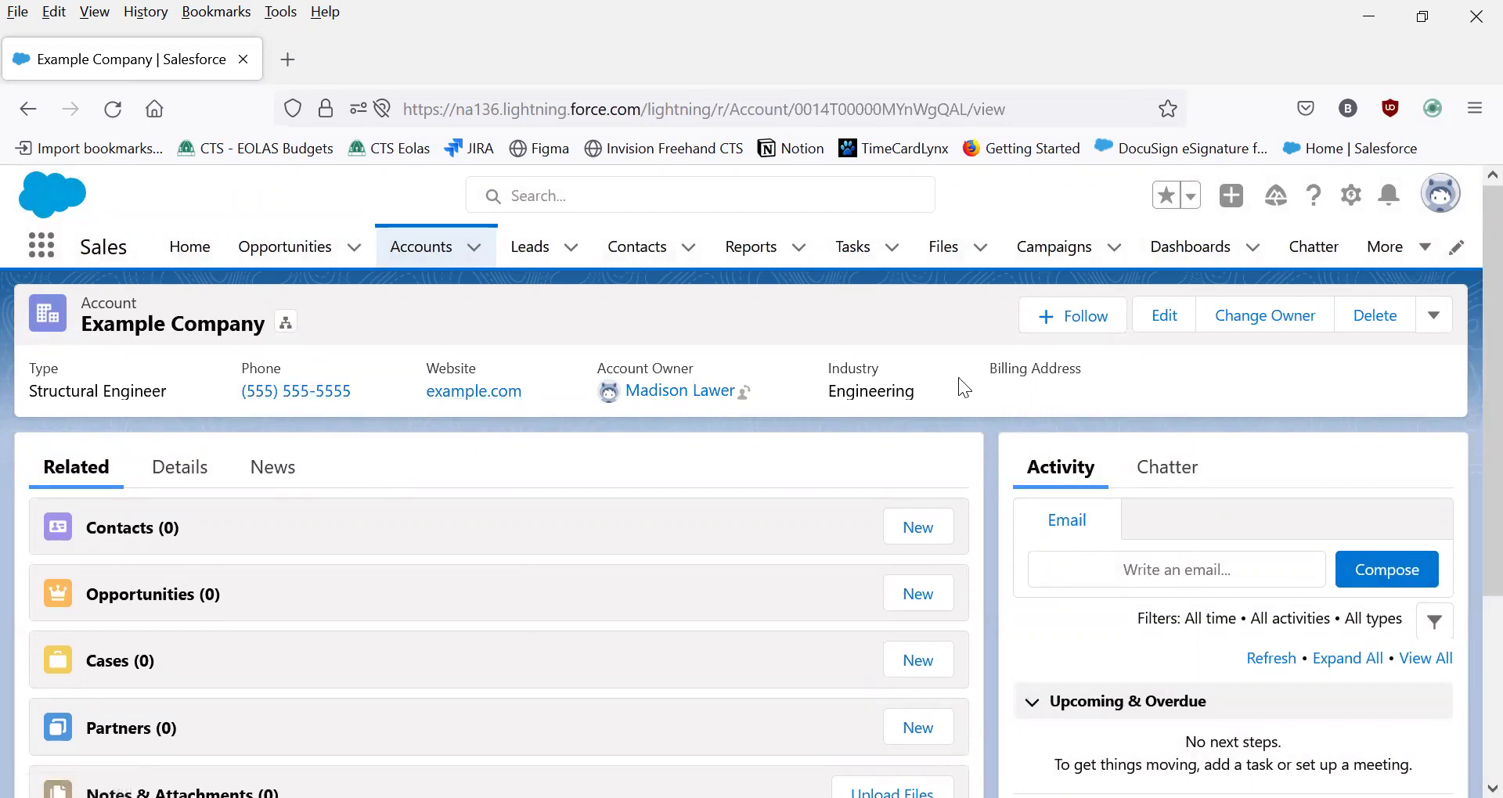
scroll(179, 539, down, 2)
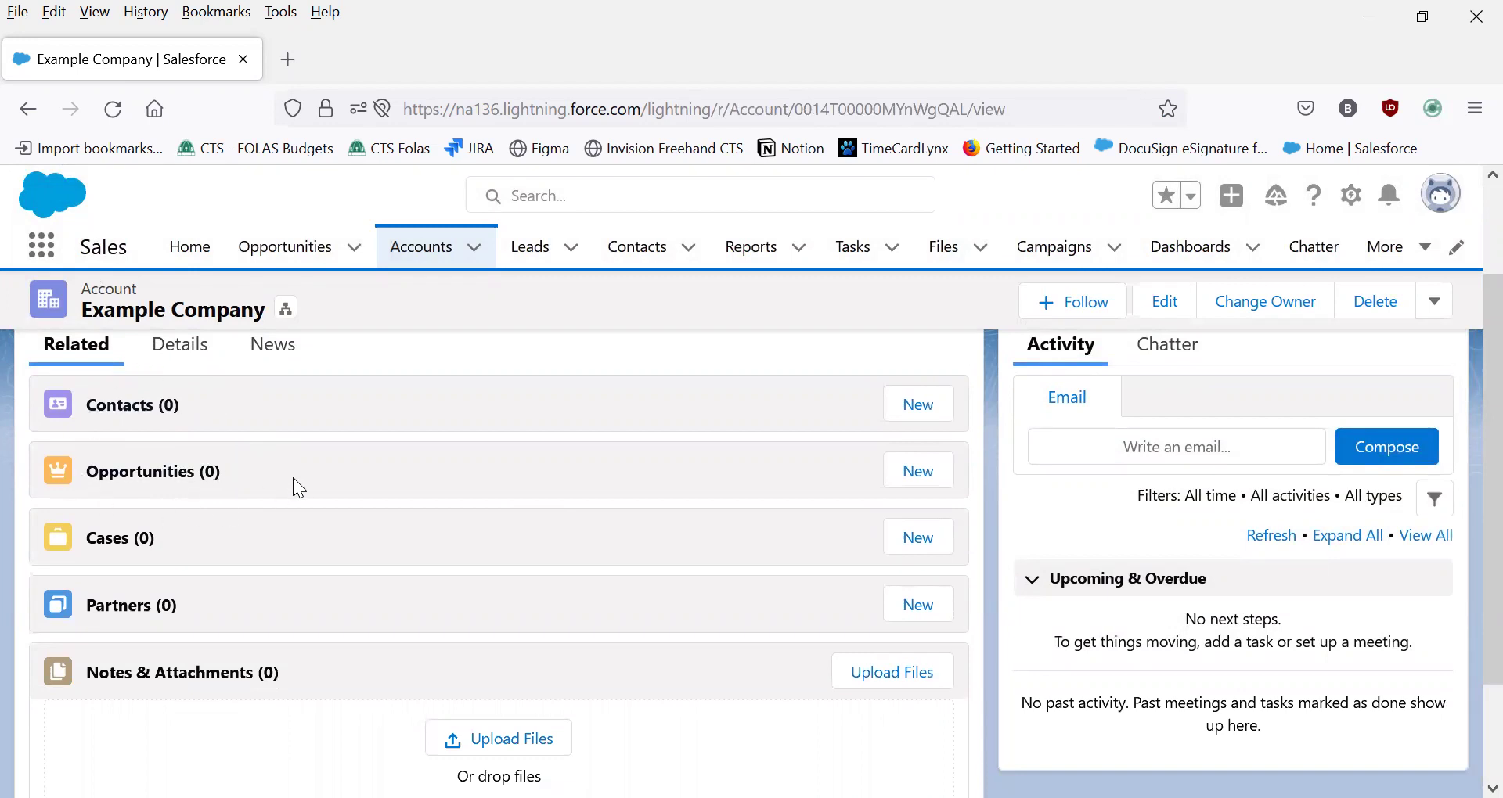
scroll(295, 479, up, 1)
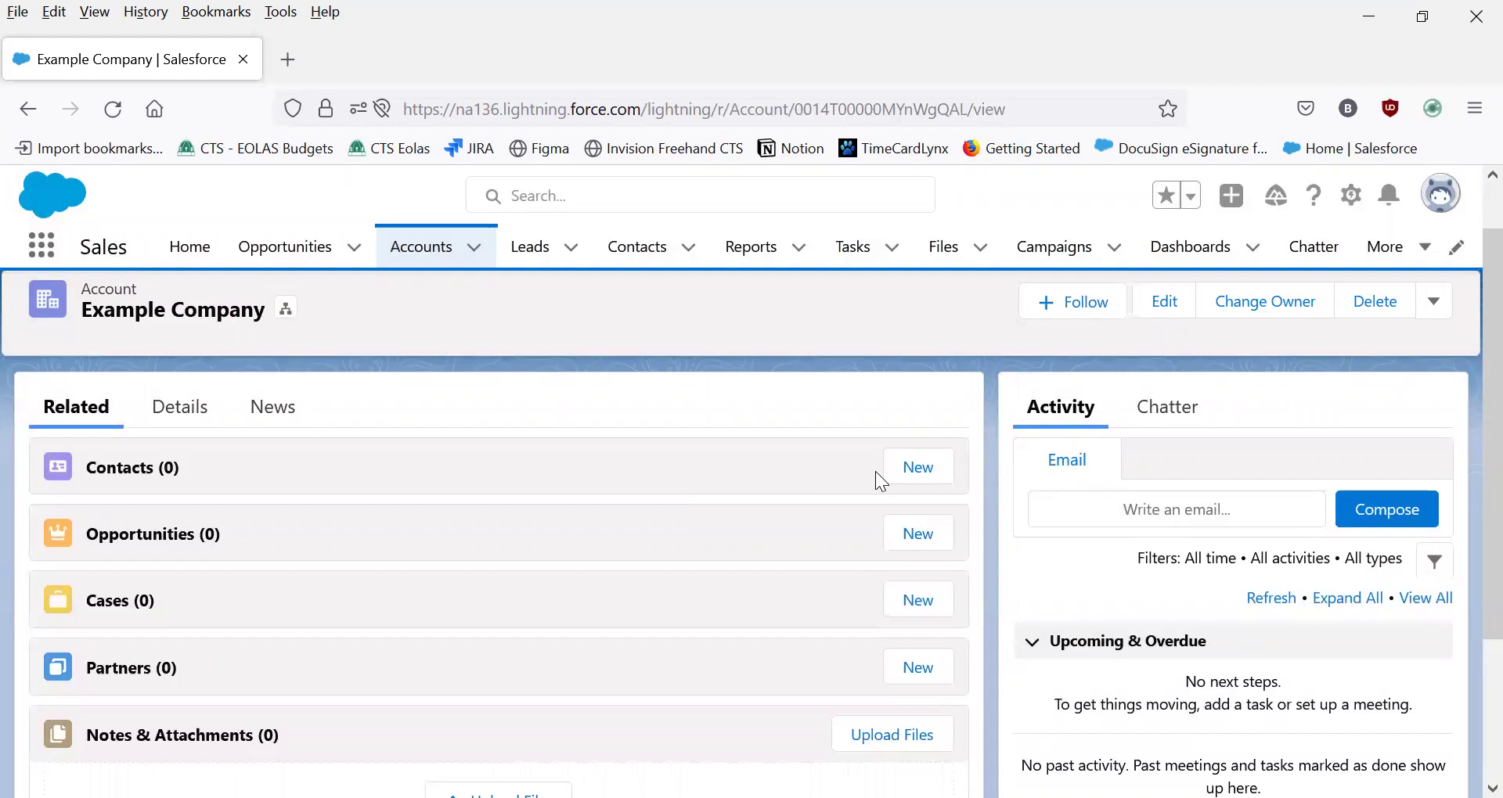
Start a new contact on the account with salutation Mr. and the contact's first and last name
click(933, 467)
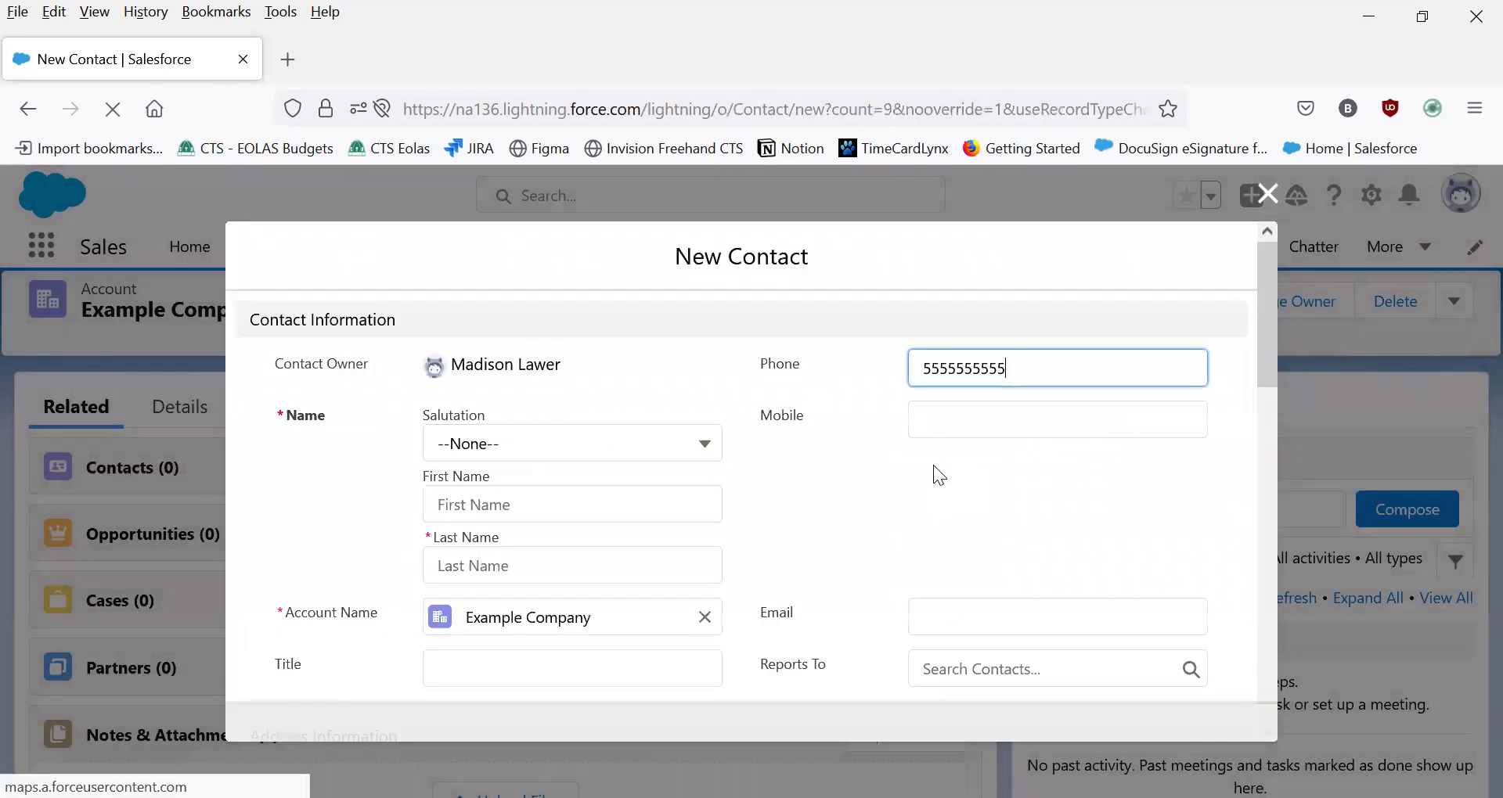
click(593, 446)
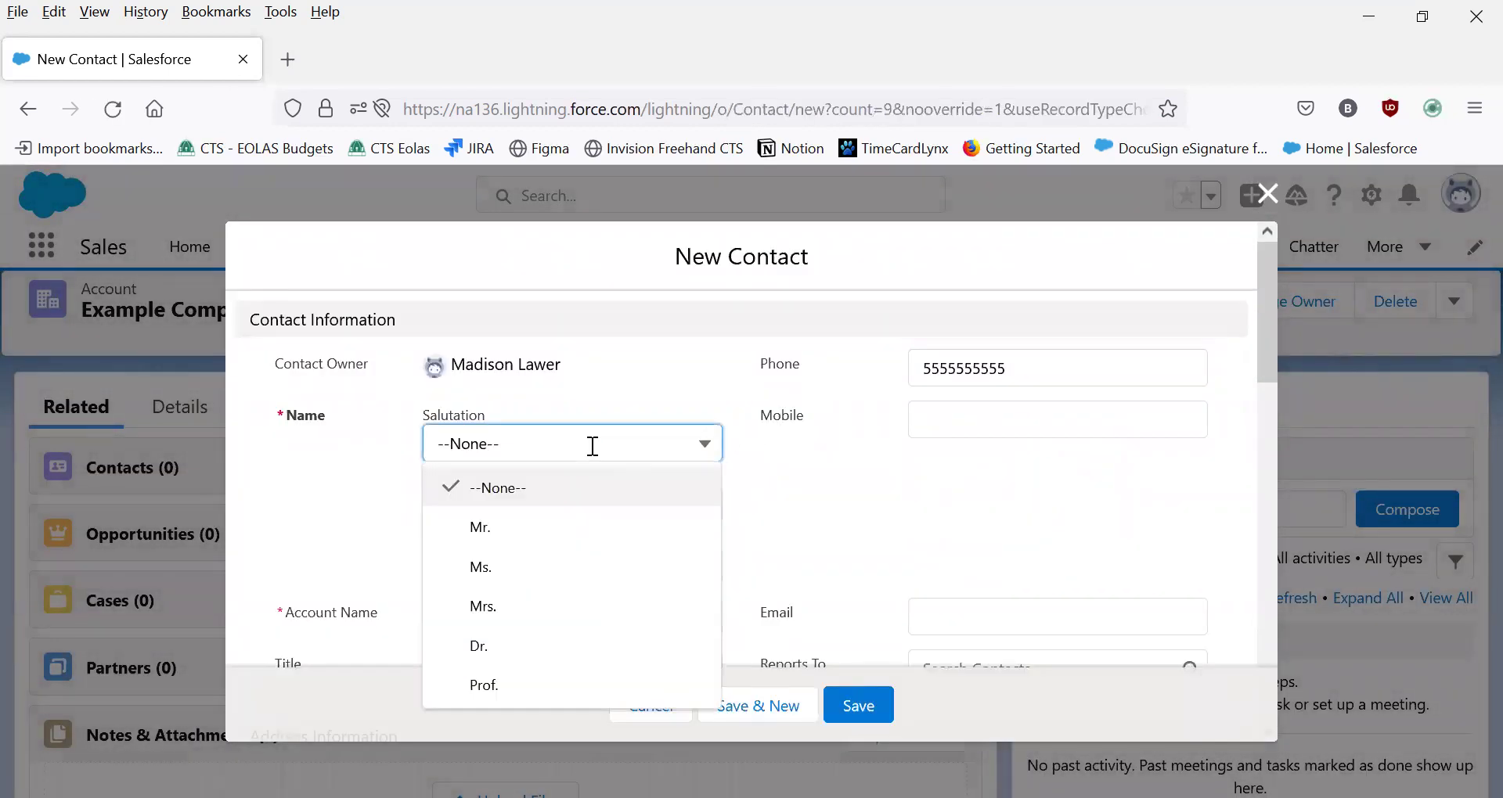
click(576, 538)
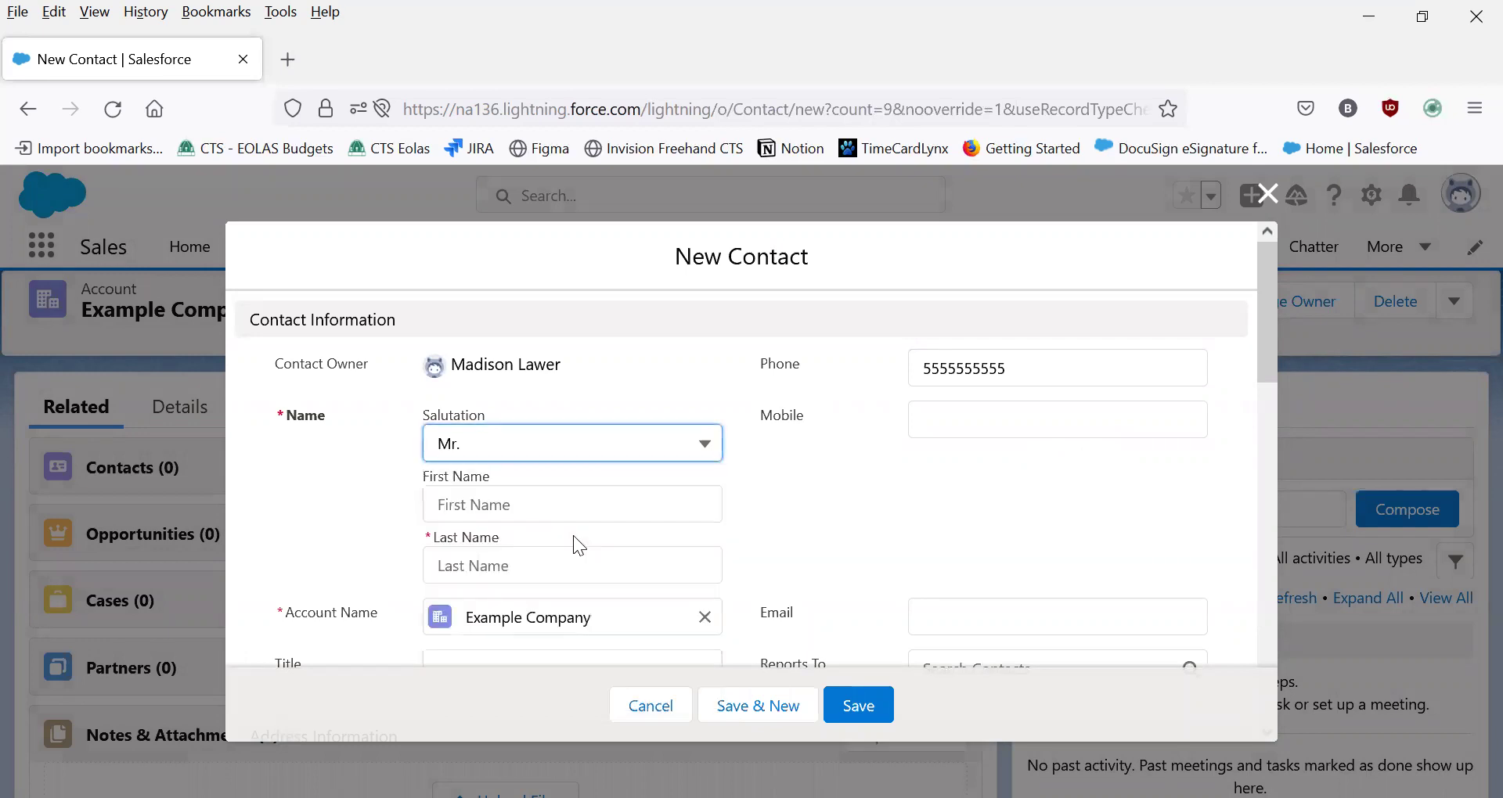
click(548, 501)
text(John)
key(Tab)
text(Doe)
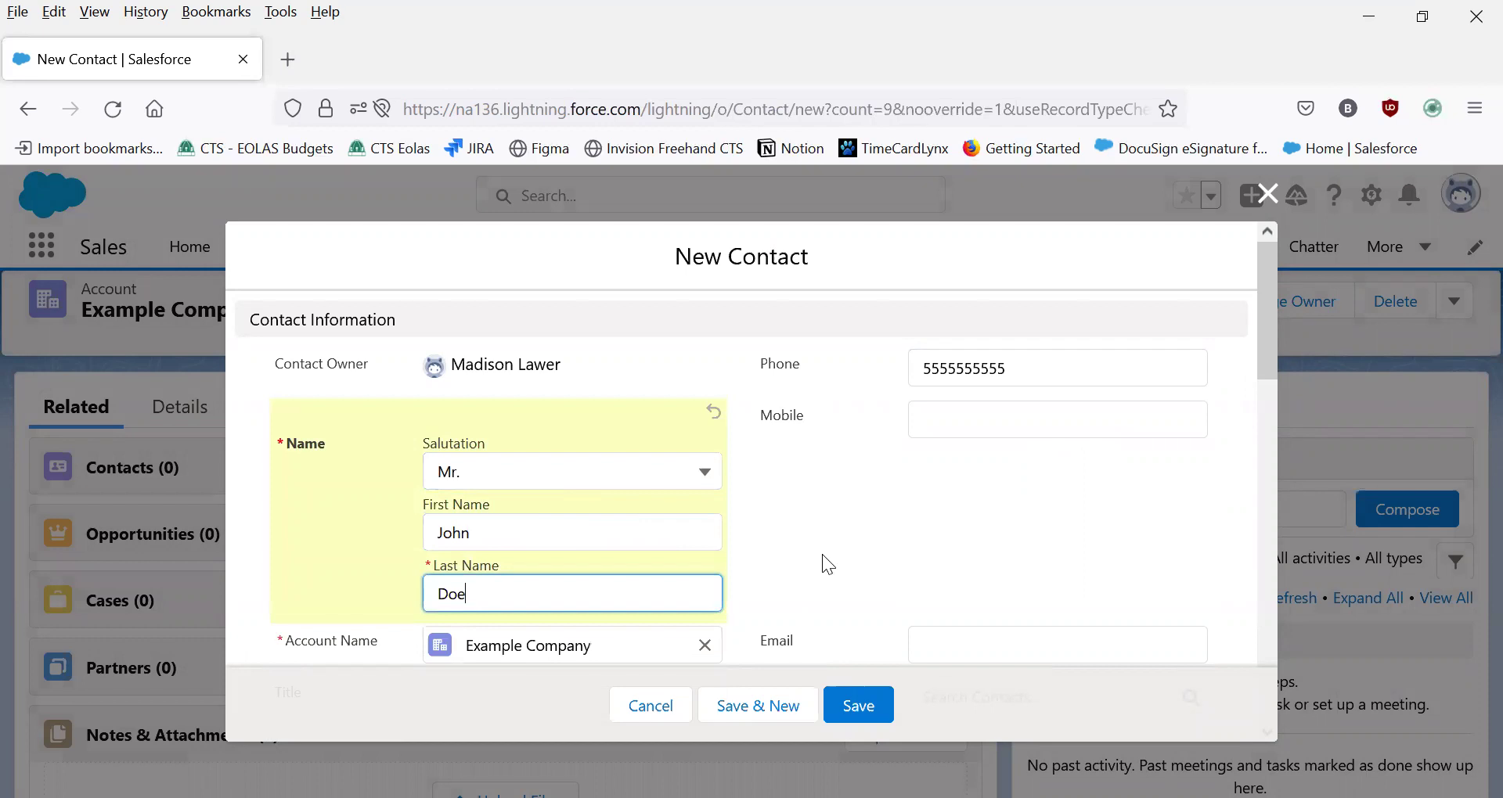
click(822, 554)
Set the contact's title to Sales Rep
scroll(822, 555, down, 2)
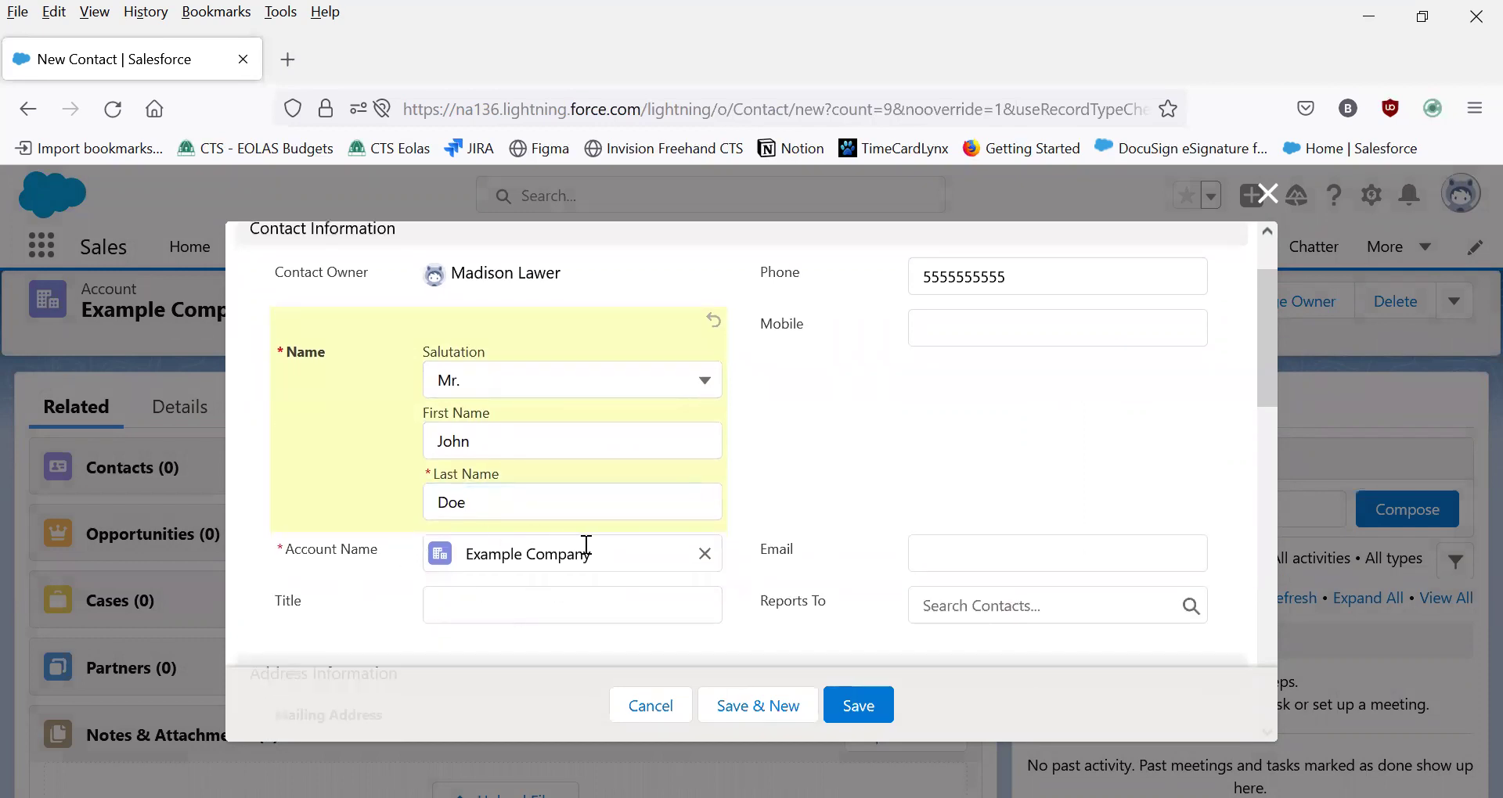
click(585, 608)
text(Sales Rep)
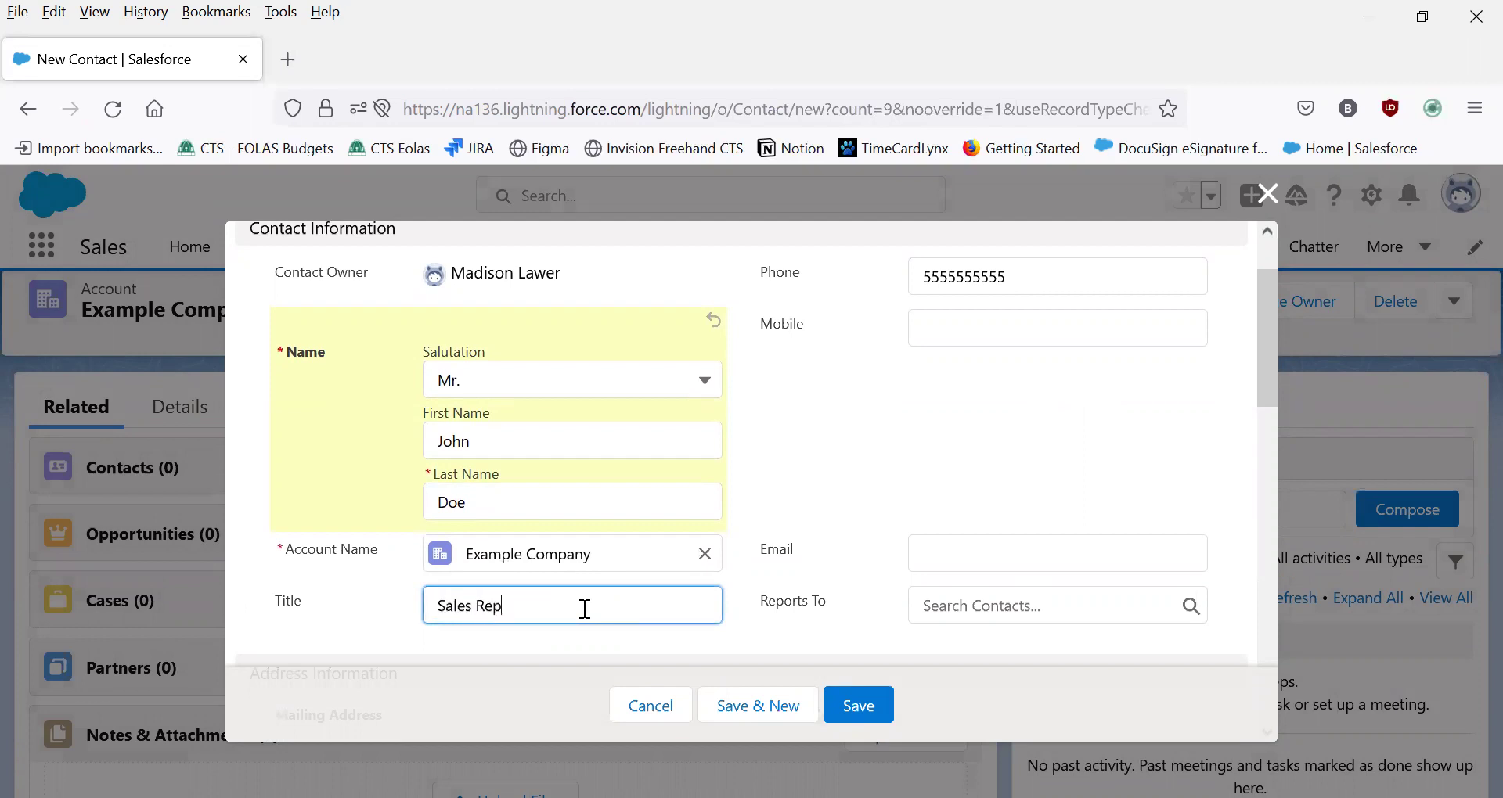
click(891, 422)
scroll(1007, 321, up, 1)
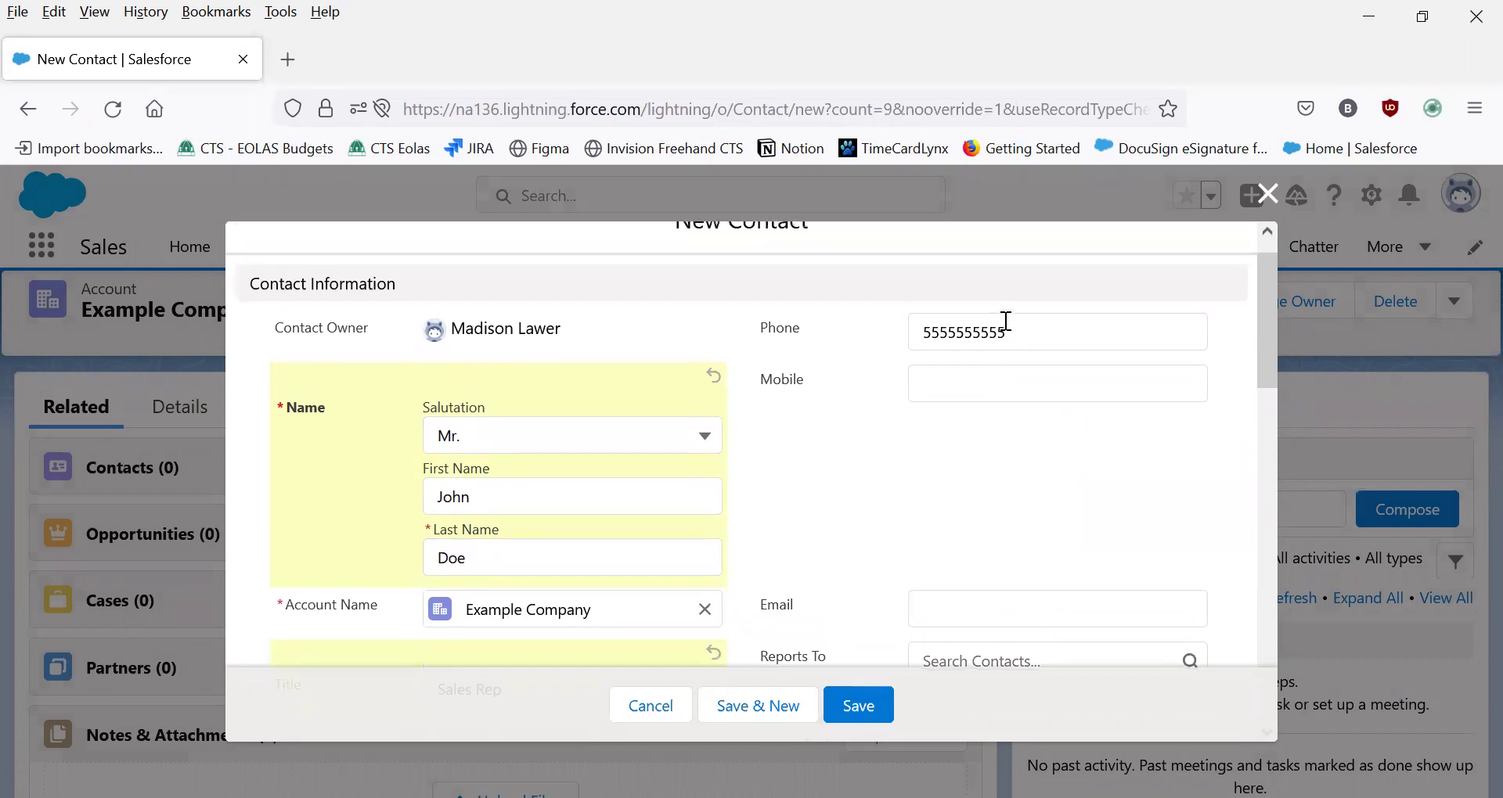
Enter the contact's mobile number
click(982, 393)
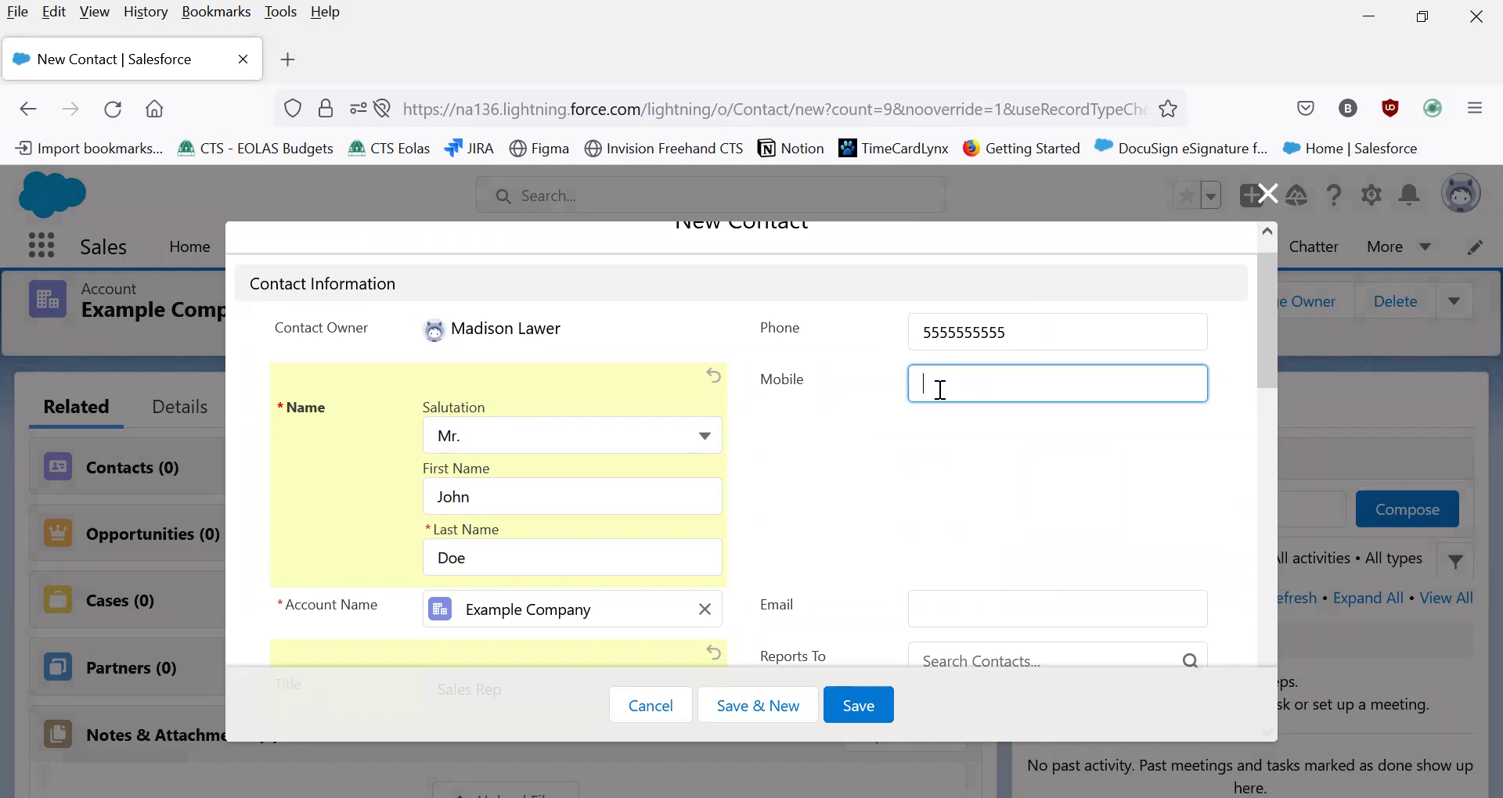
text(4444444444)
click(994, 450)
Enter the contact's e-mail address at example.com, correcting the typo
scroll(997, 513, down, 2)
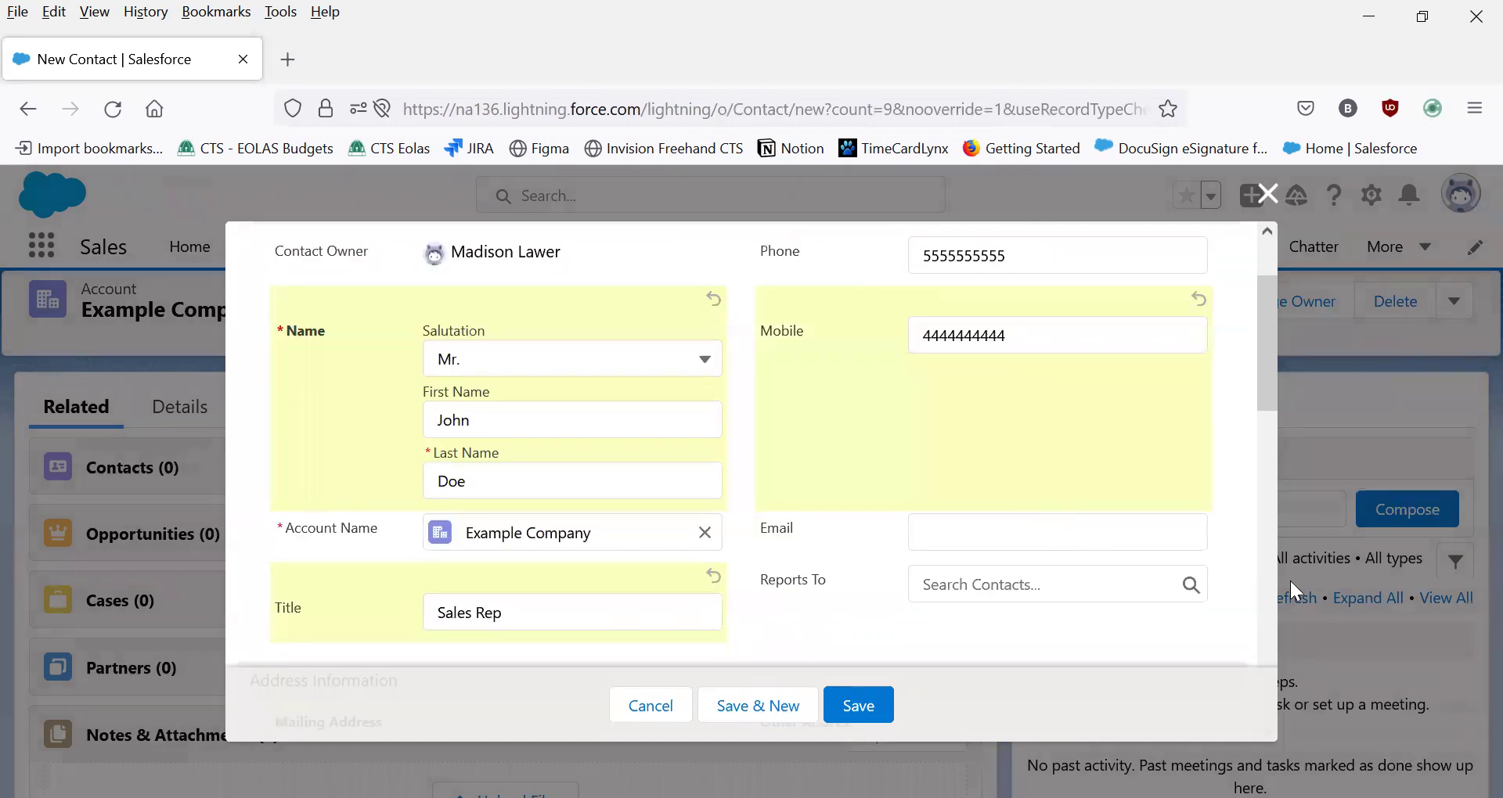
click(1084, 550)
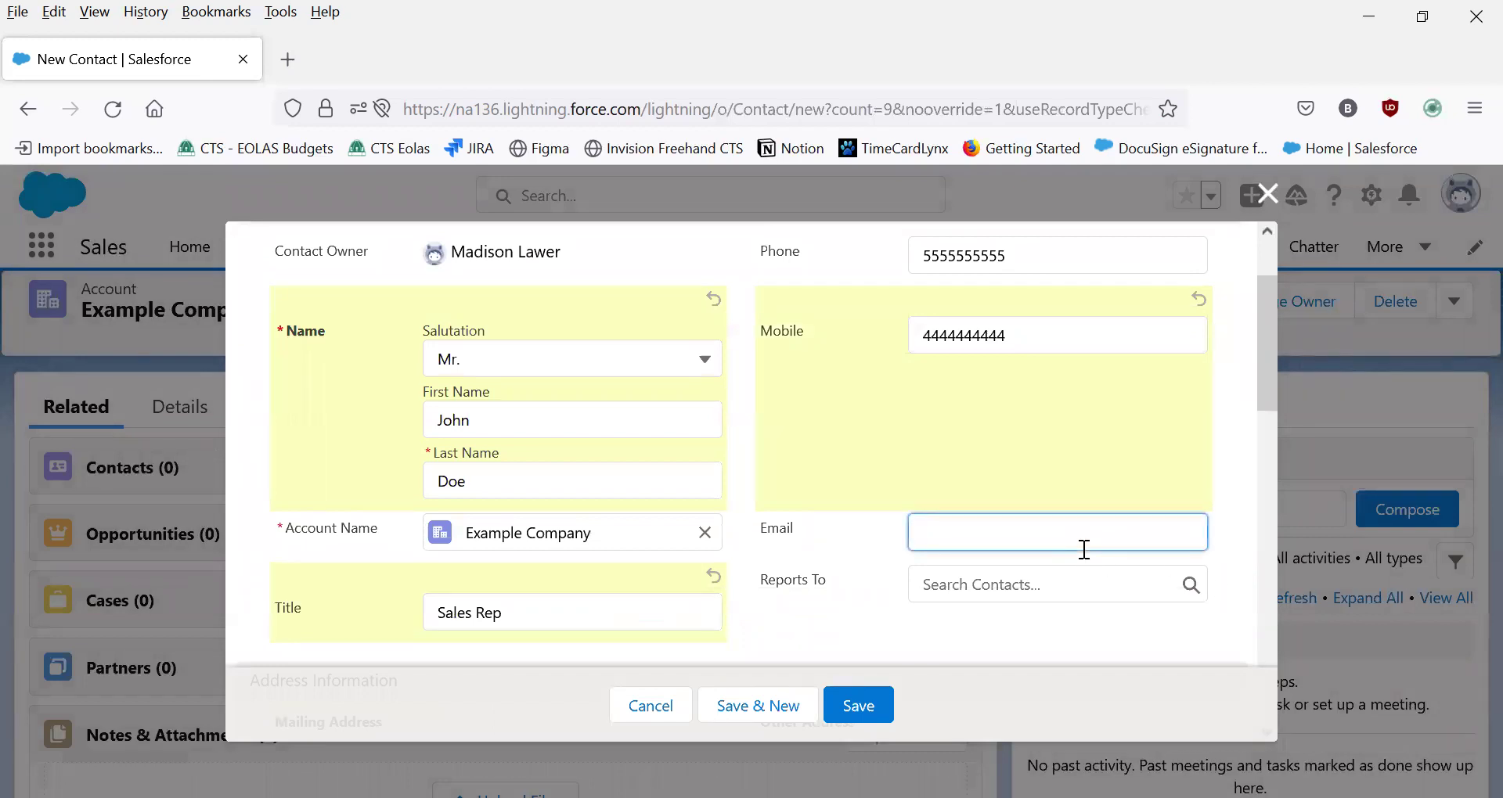
text(john@)
text(empale.com\\\)
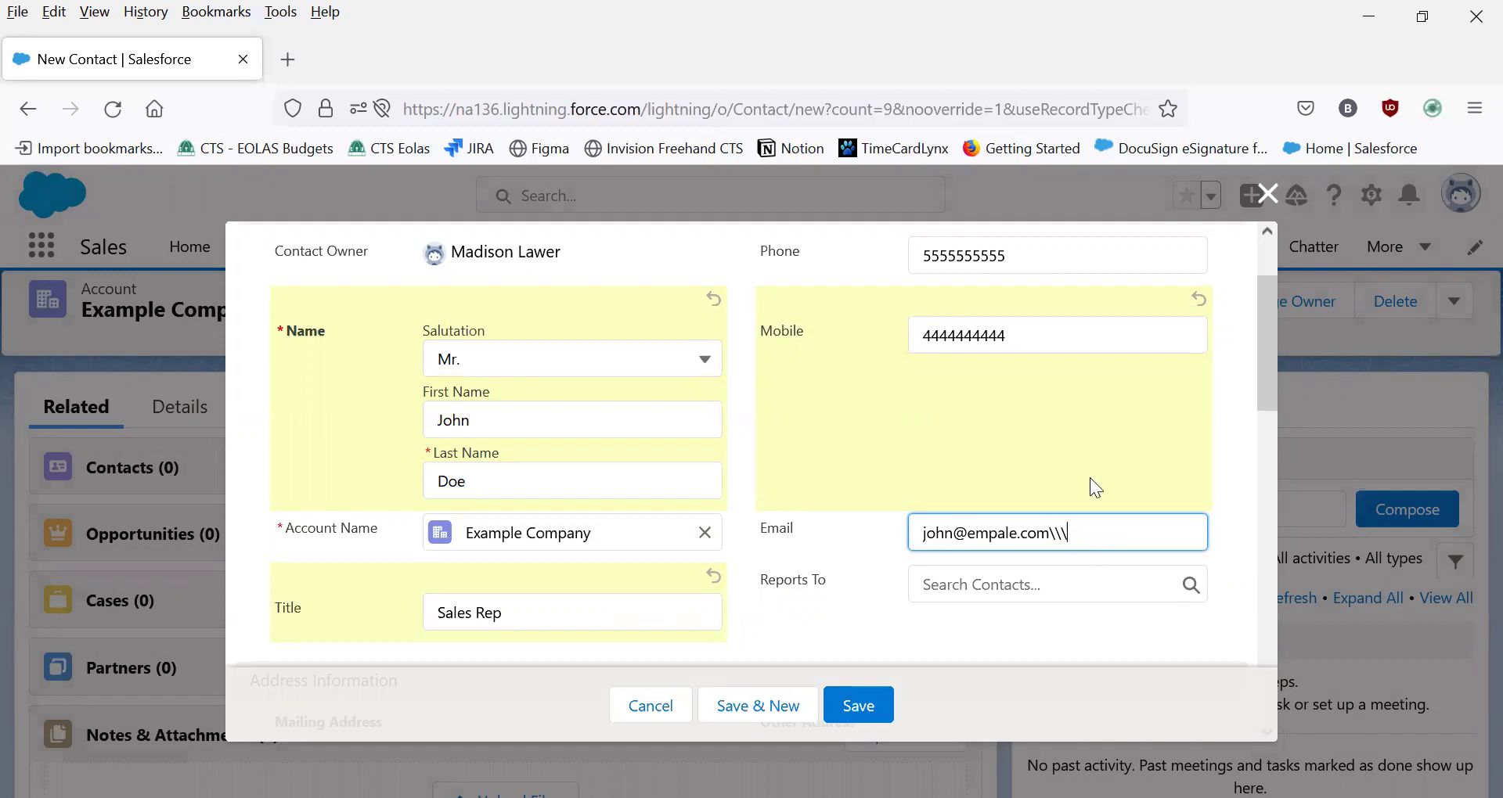
key(BackSpace)
key(BackSpace)
key(BackSpace)
key(BackSpace)
key(BackSpace)
key(BackSpace)
key(BackSpace)
key(BackSpace)
key(BackSpace)
key(BackSpace)
key(BackSpace)
key(BackSpace)
text(xample.com)
click(1017, 584)
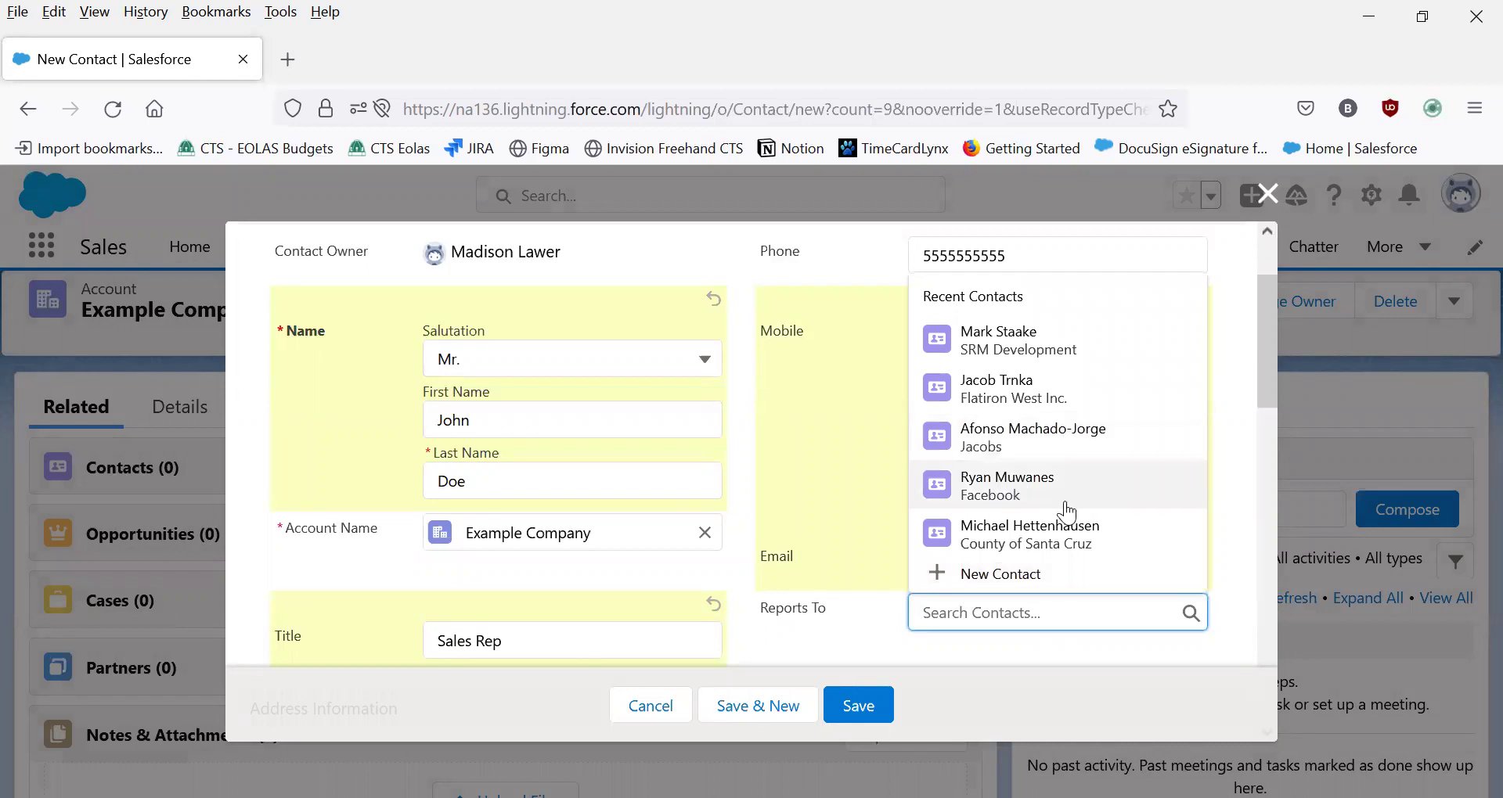
scroll(1060, 510, down, 1)
scroll(1060, 501, up, 1)
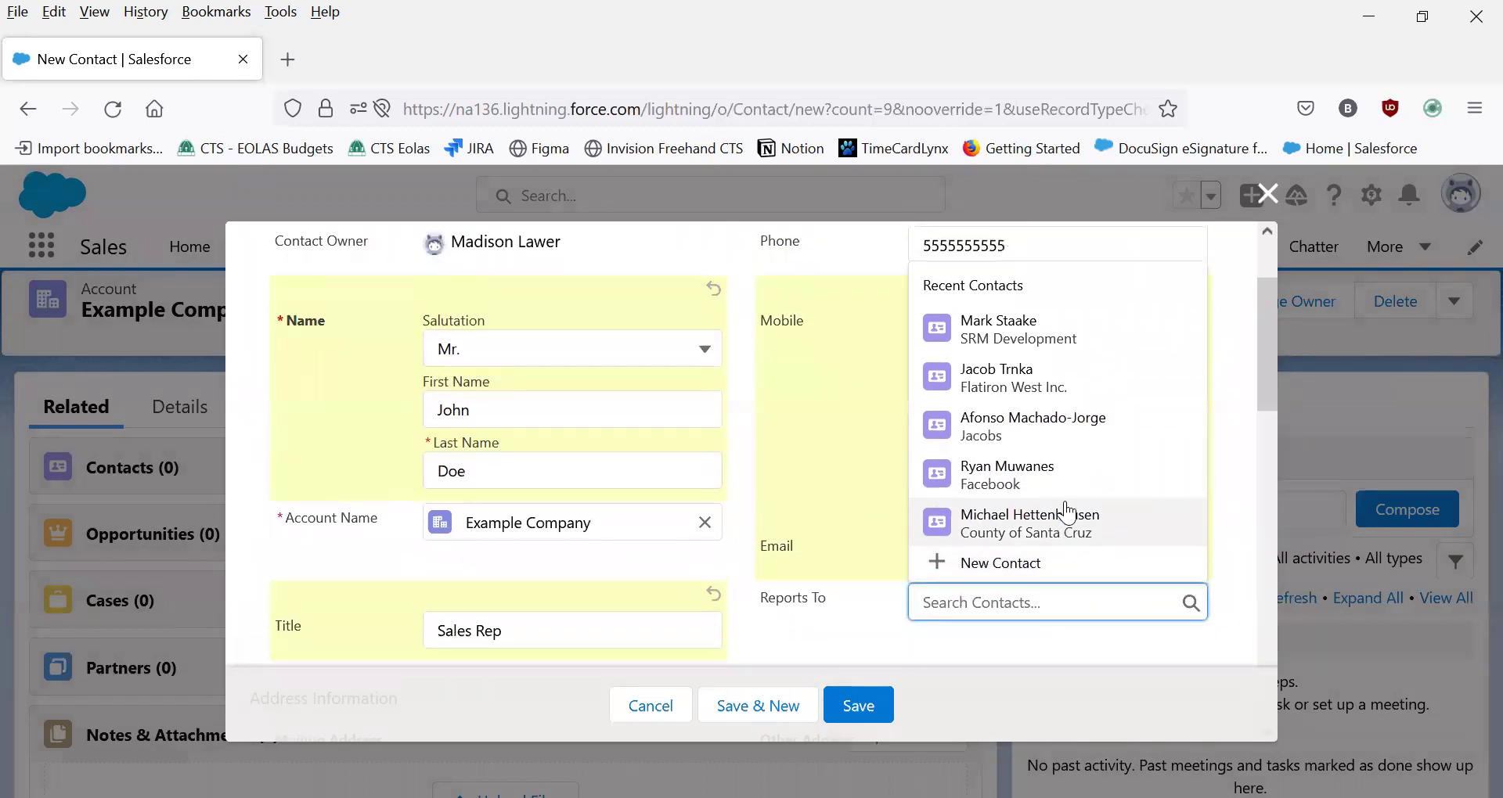
click(1229, 649)
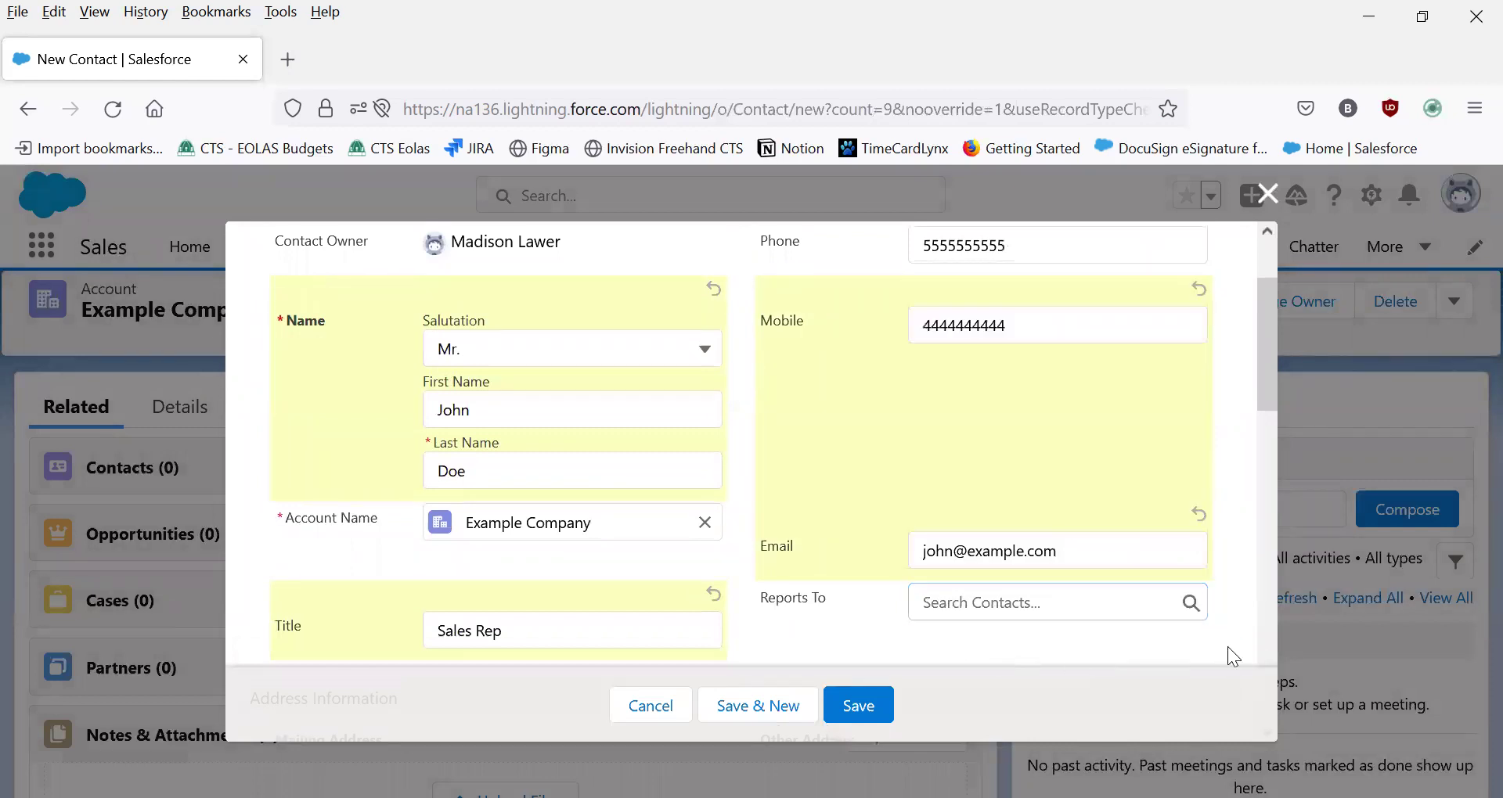
scroll(1229, 650, down, 2)
scroll(1229, 648, down, 1)
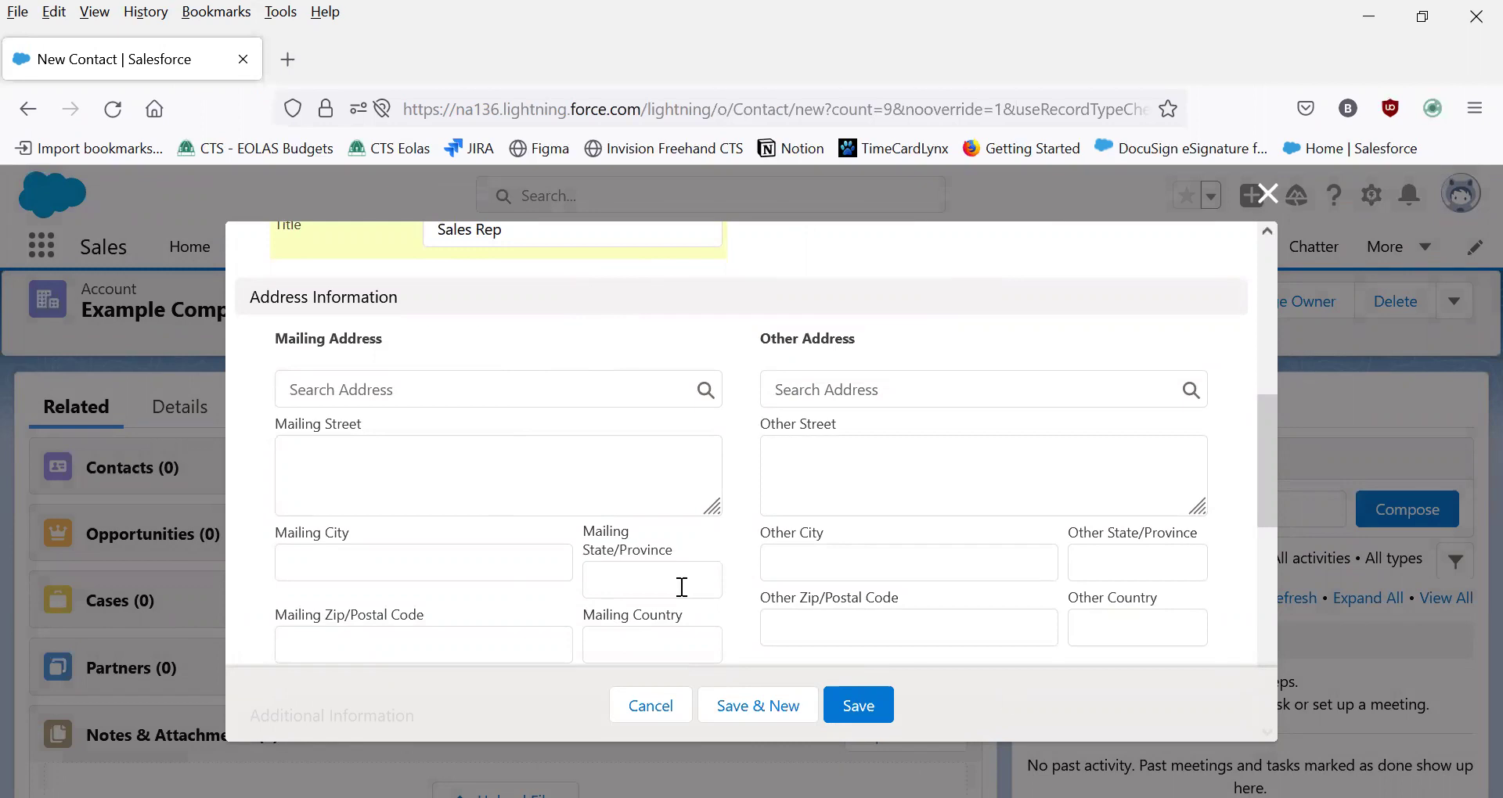
Move golf from the Available to the Chosen interests list
scroll(683, 587, down, 4)
scroll(683, 587, down, 2)
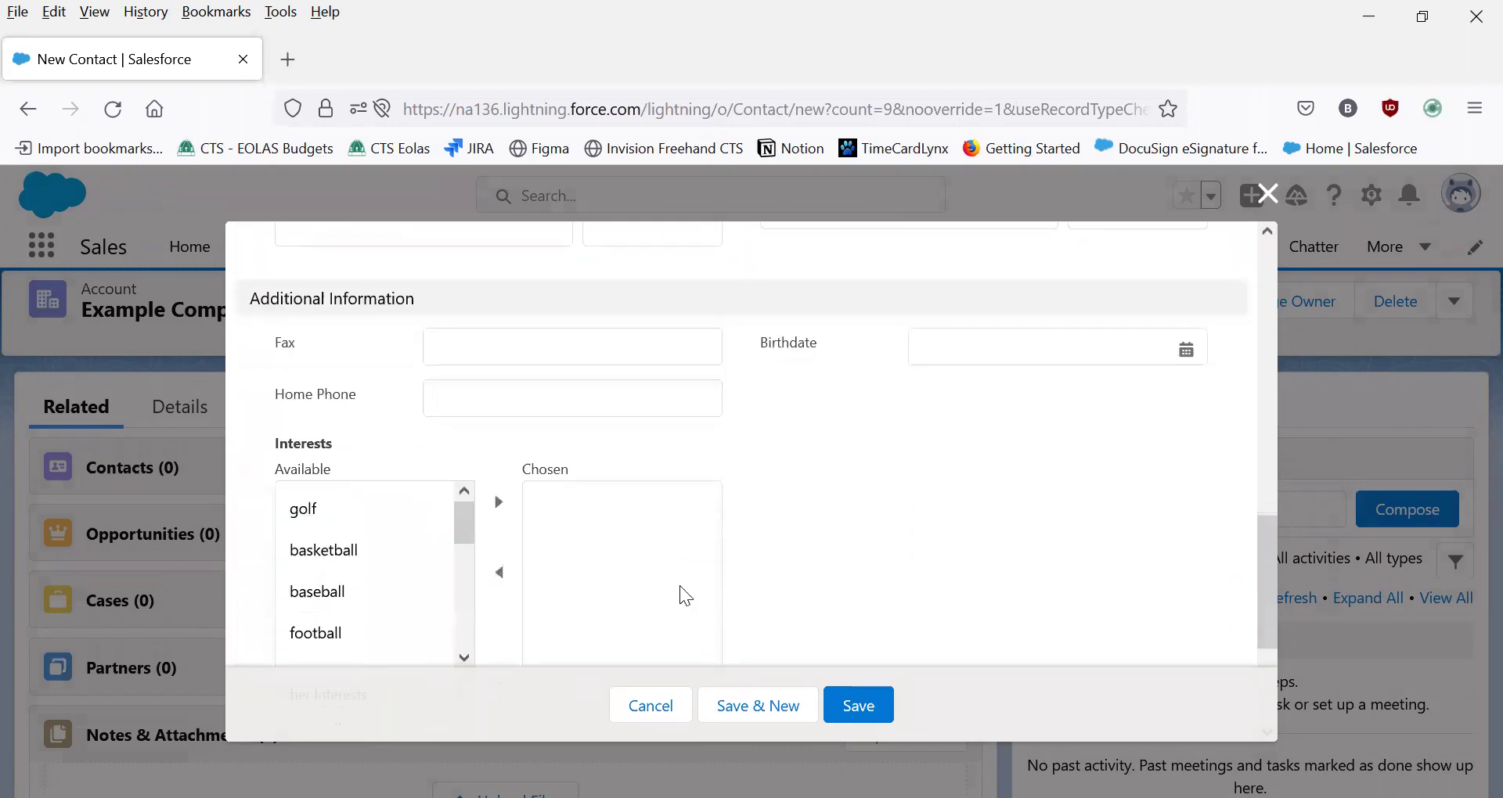
scroll(686, 597, down, 1)
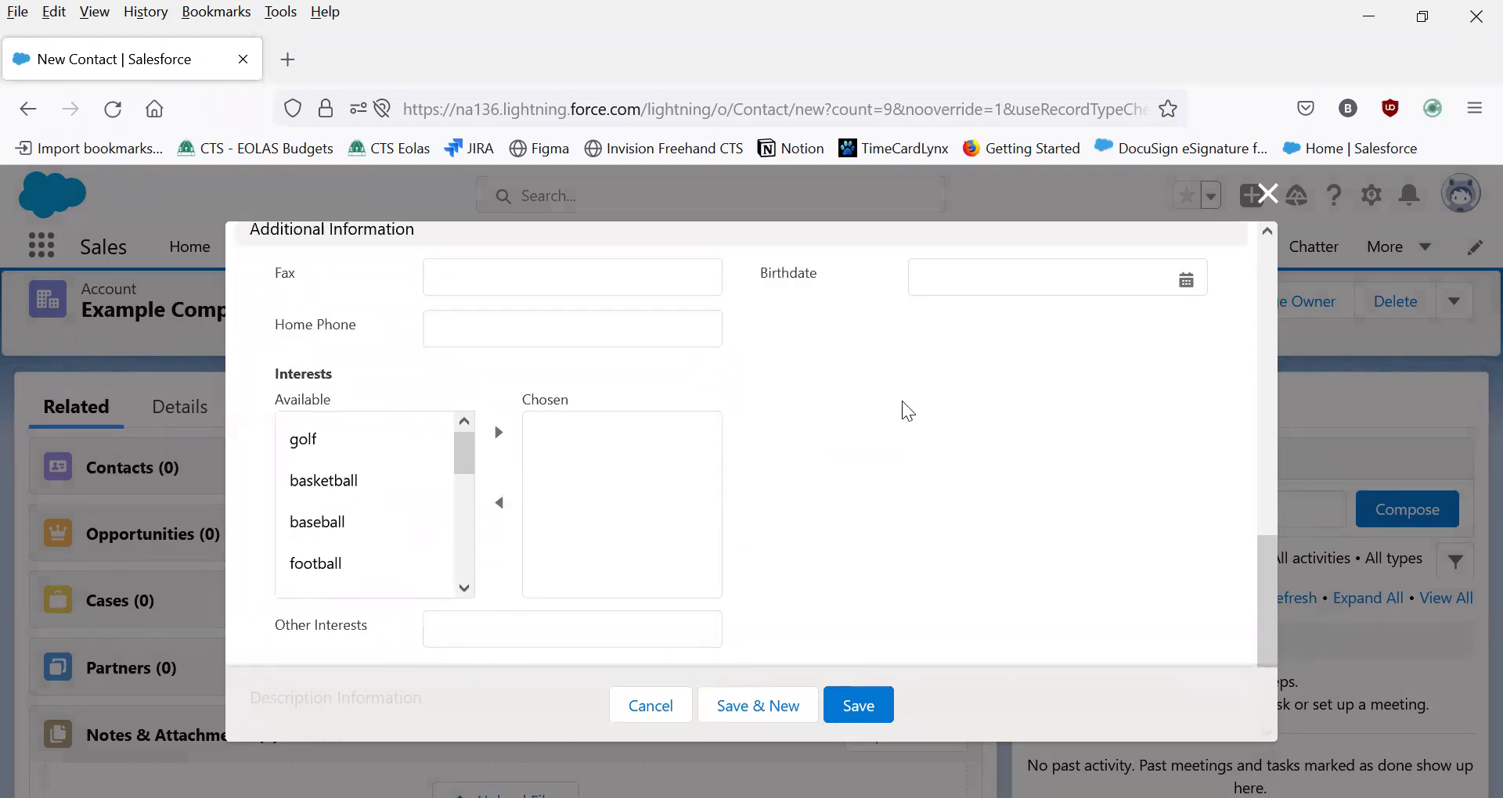
click(371, 438)
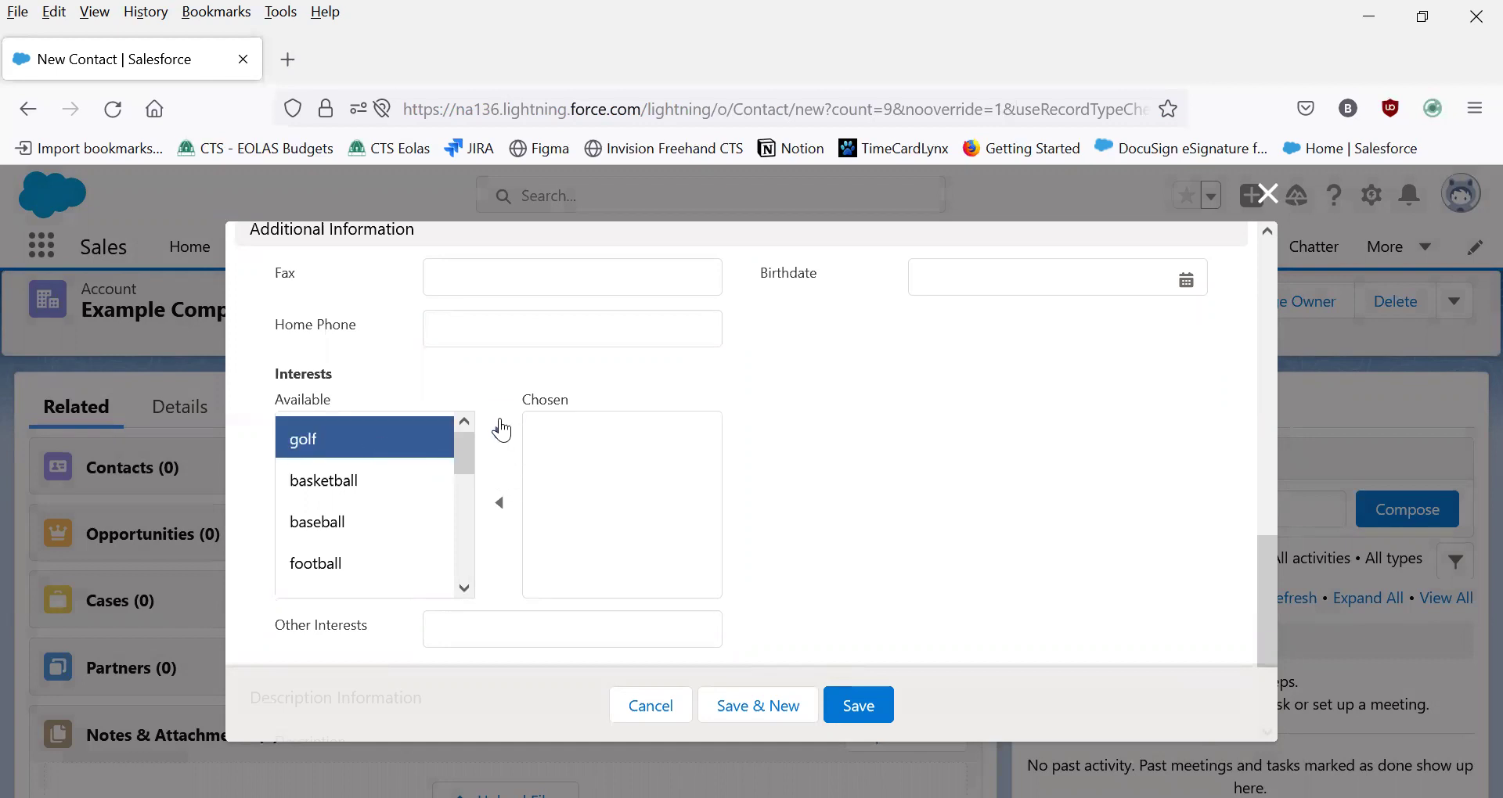
click(505, 427)
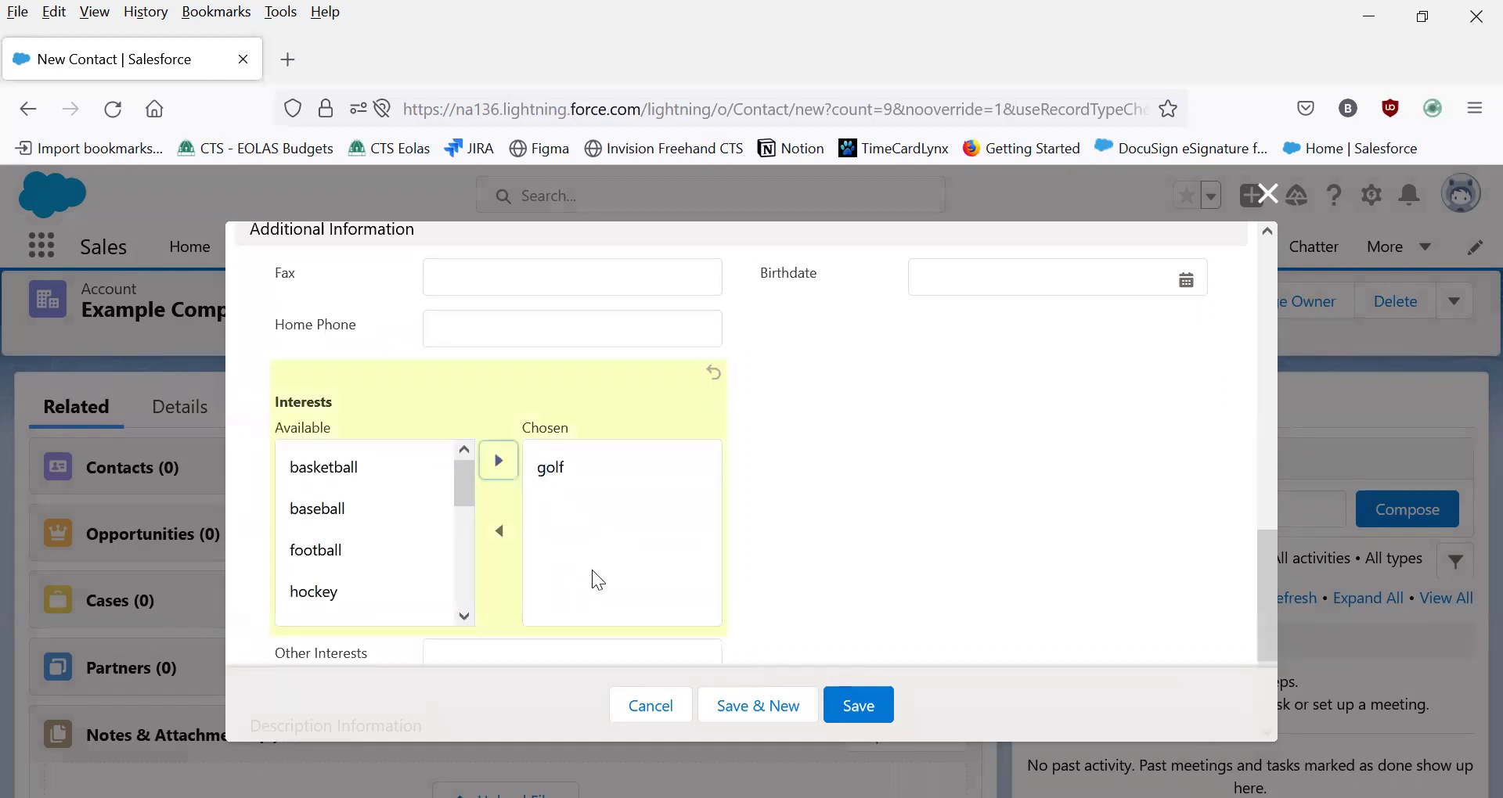
Review the rest of the unsaved New Contact form
scroll(593, 571, down, 2)
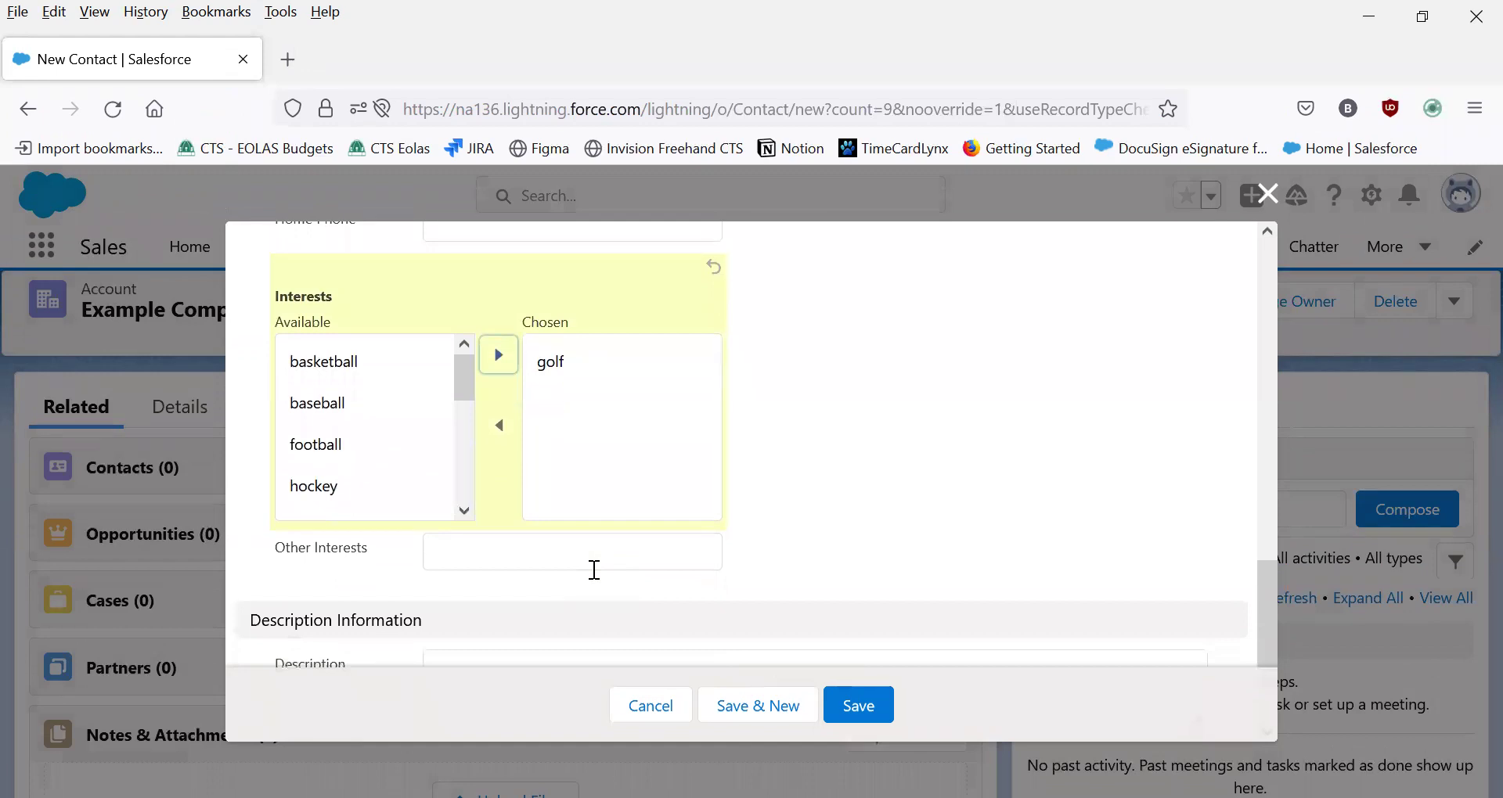
right_click(594, 570)
click(1037, 342)
scroll(918, 494, down, 2)
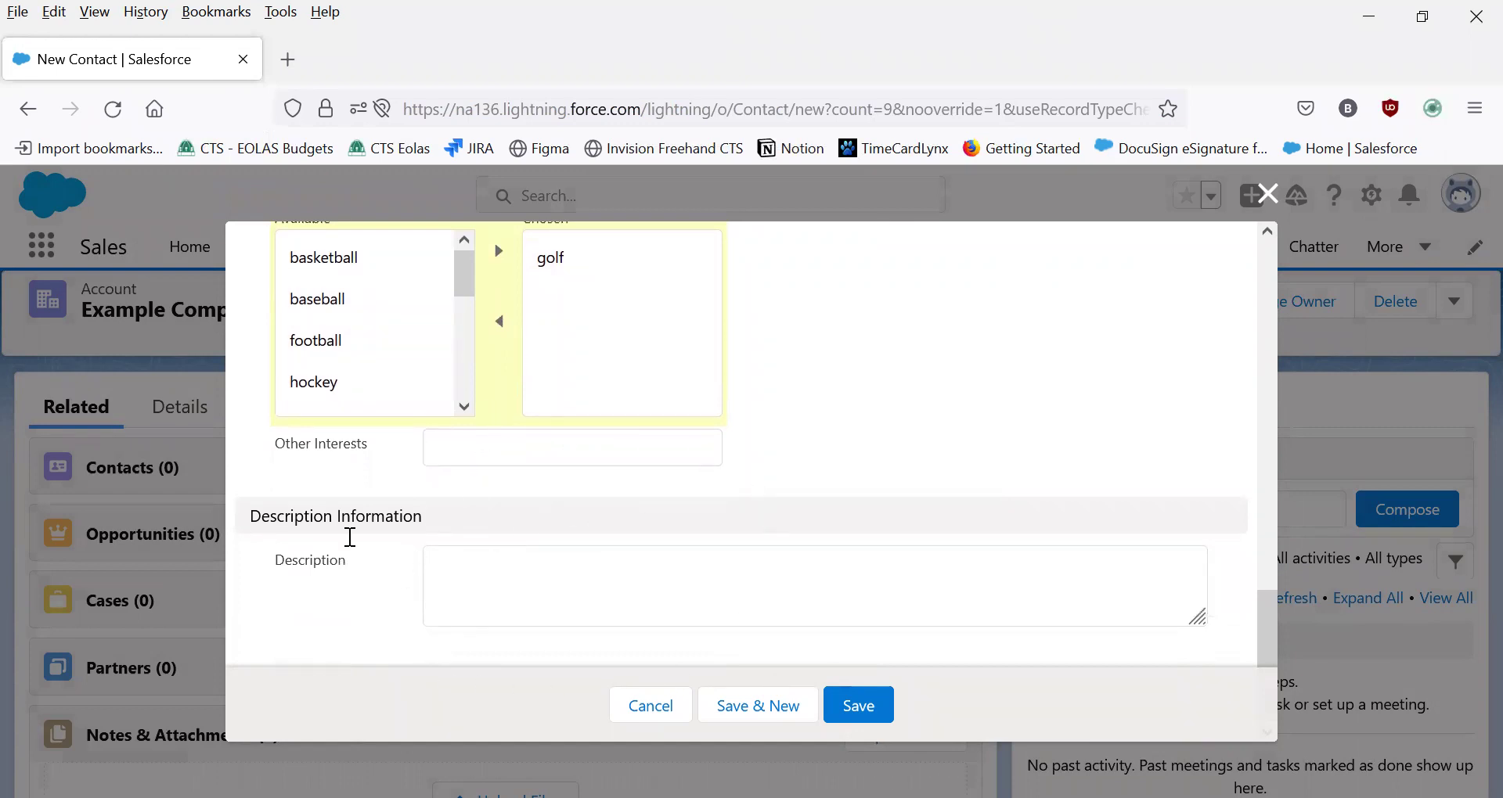
scroll(1011, 393, up, 2)
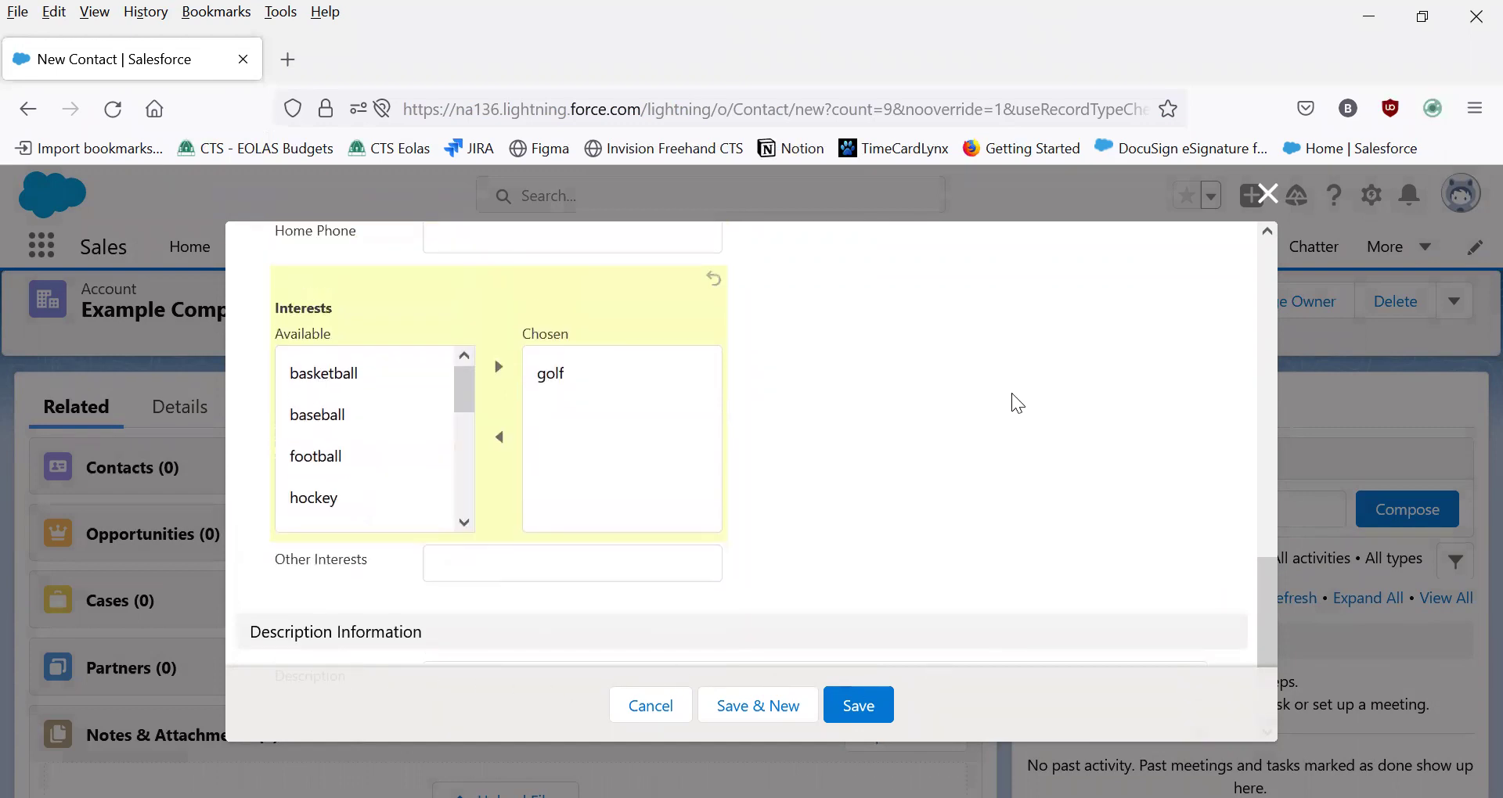
scroll(1011, 393, down, 2)
scroll(1011, 393, up, 15)
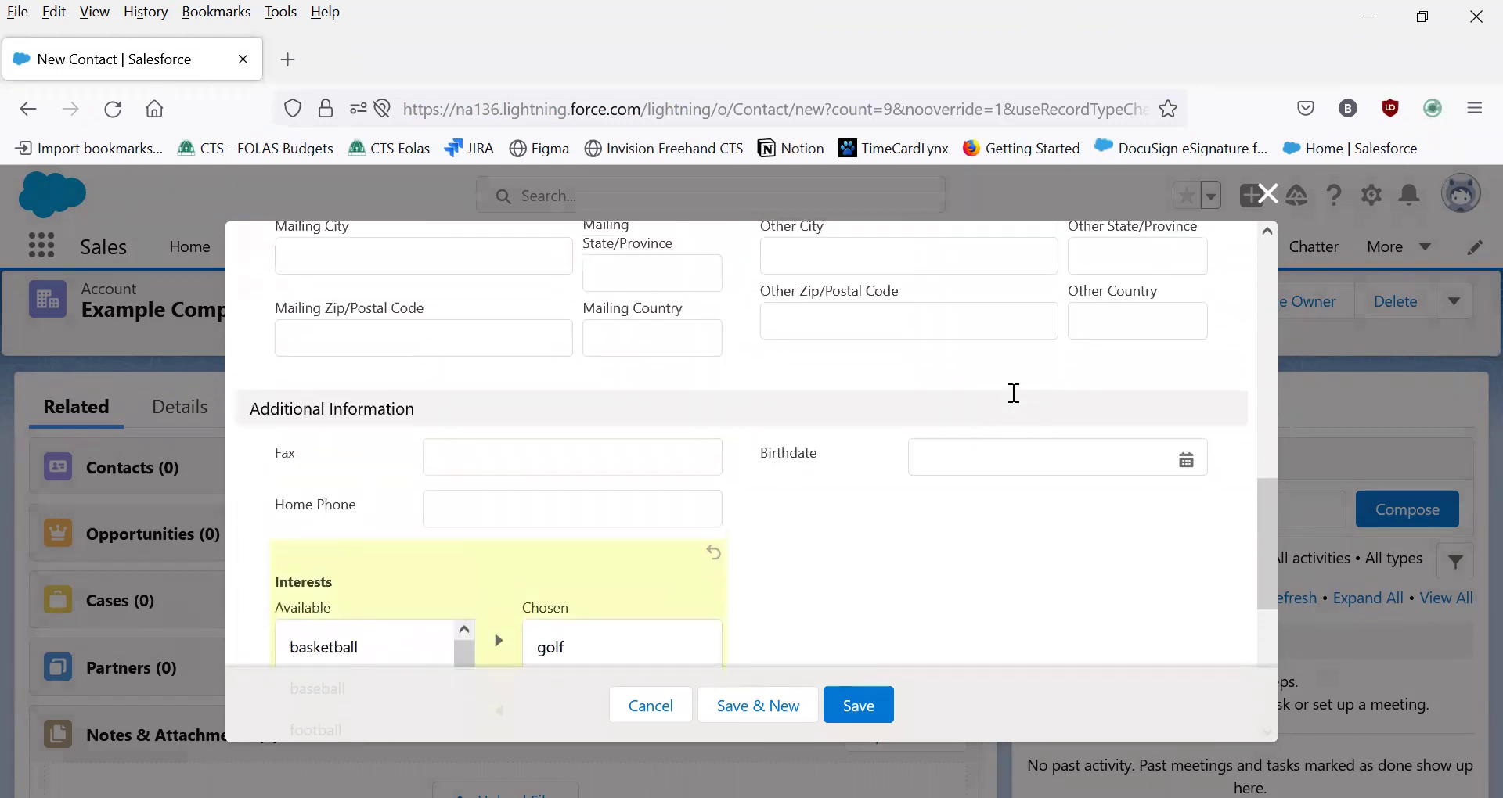
scroll(1012, 392, up, 2)
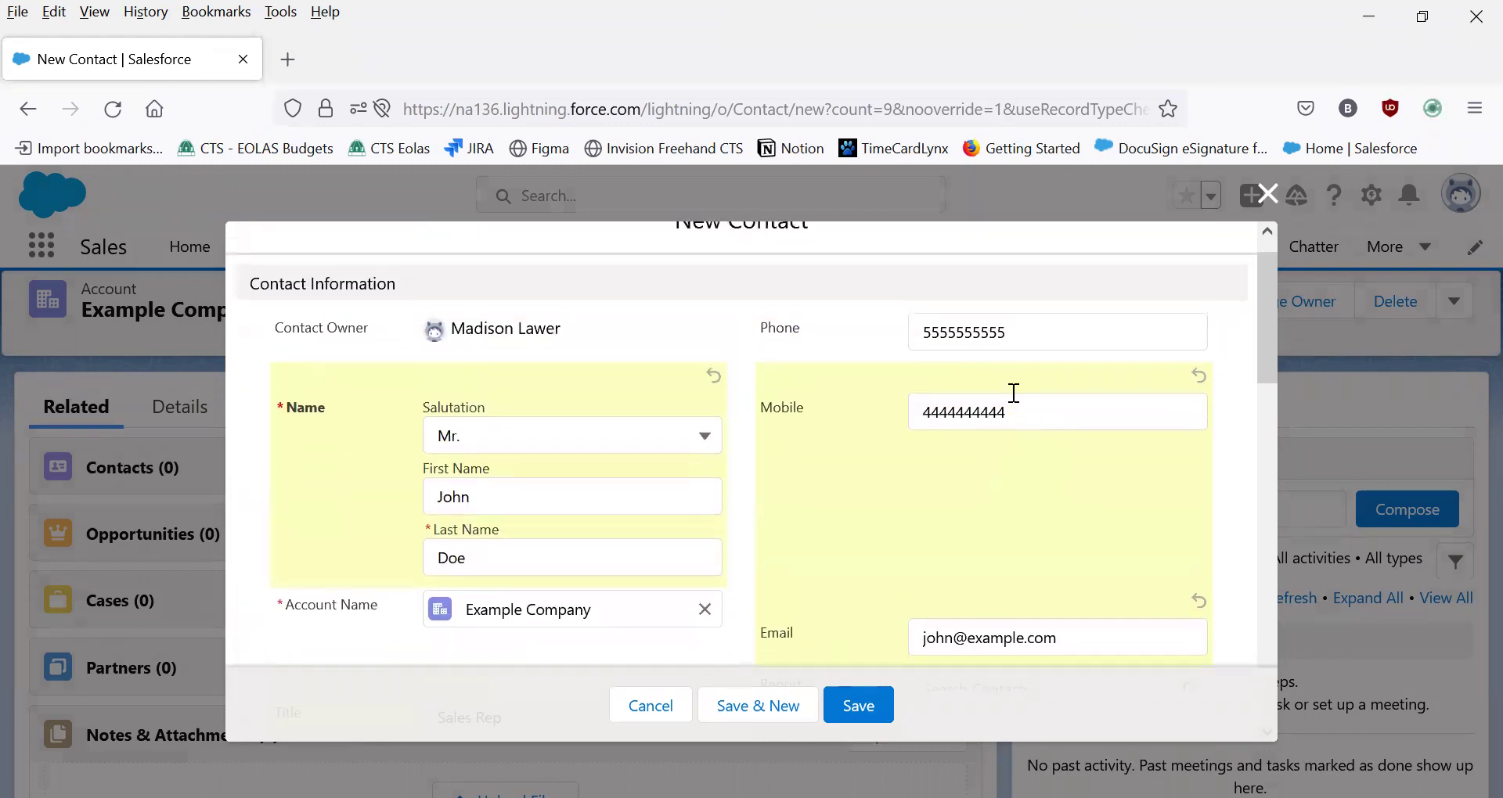
scroll(1014, 393, down, 5)
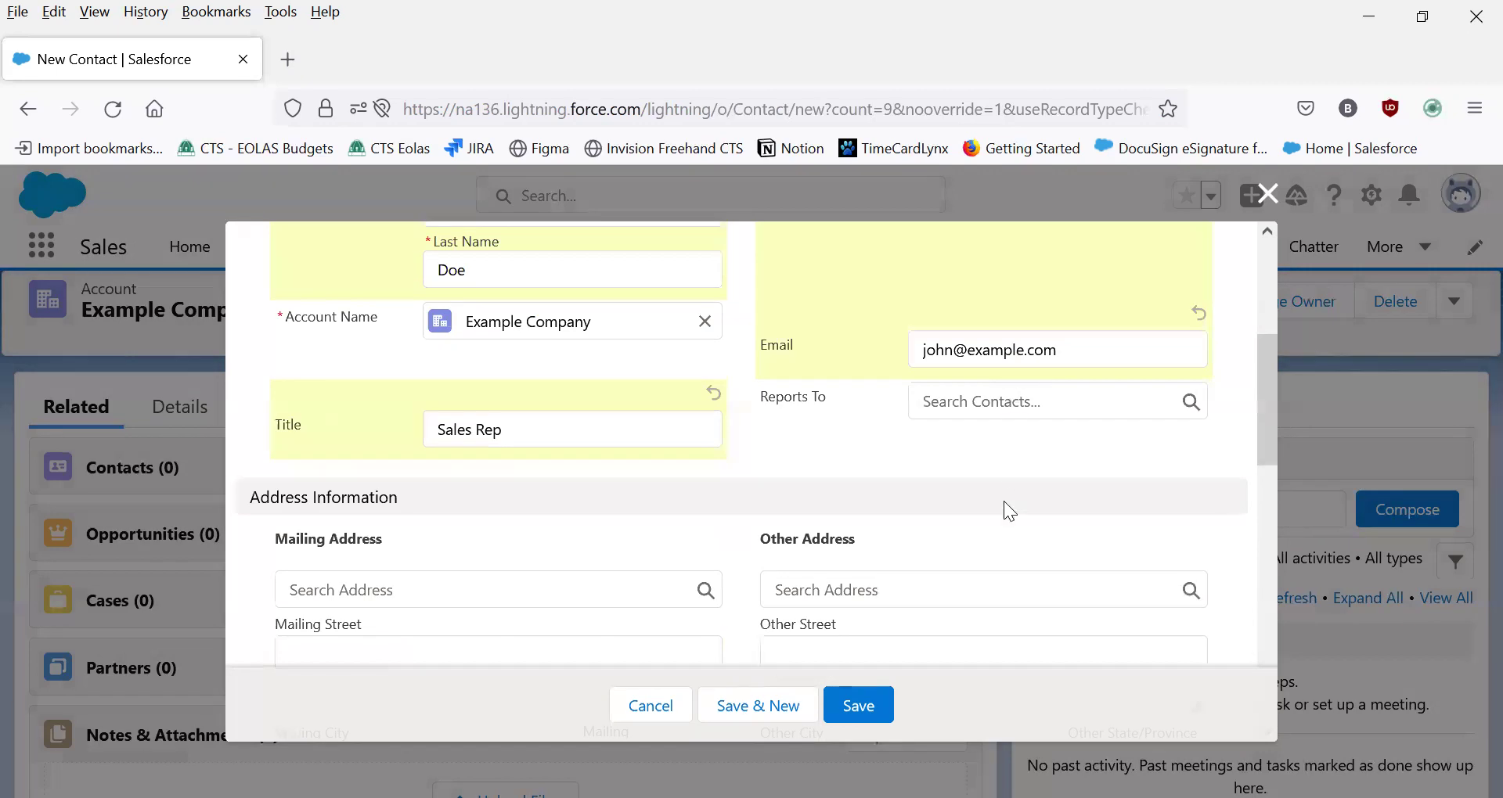
Save the Sales Rep contact under Example Company
click(869, 706)
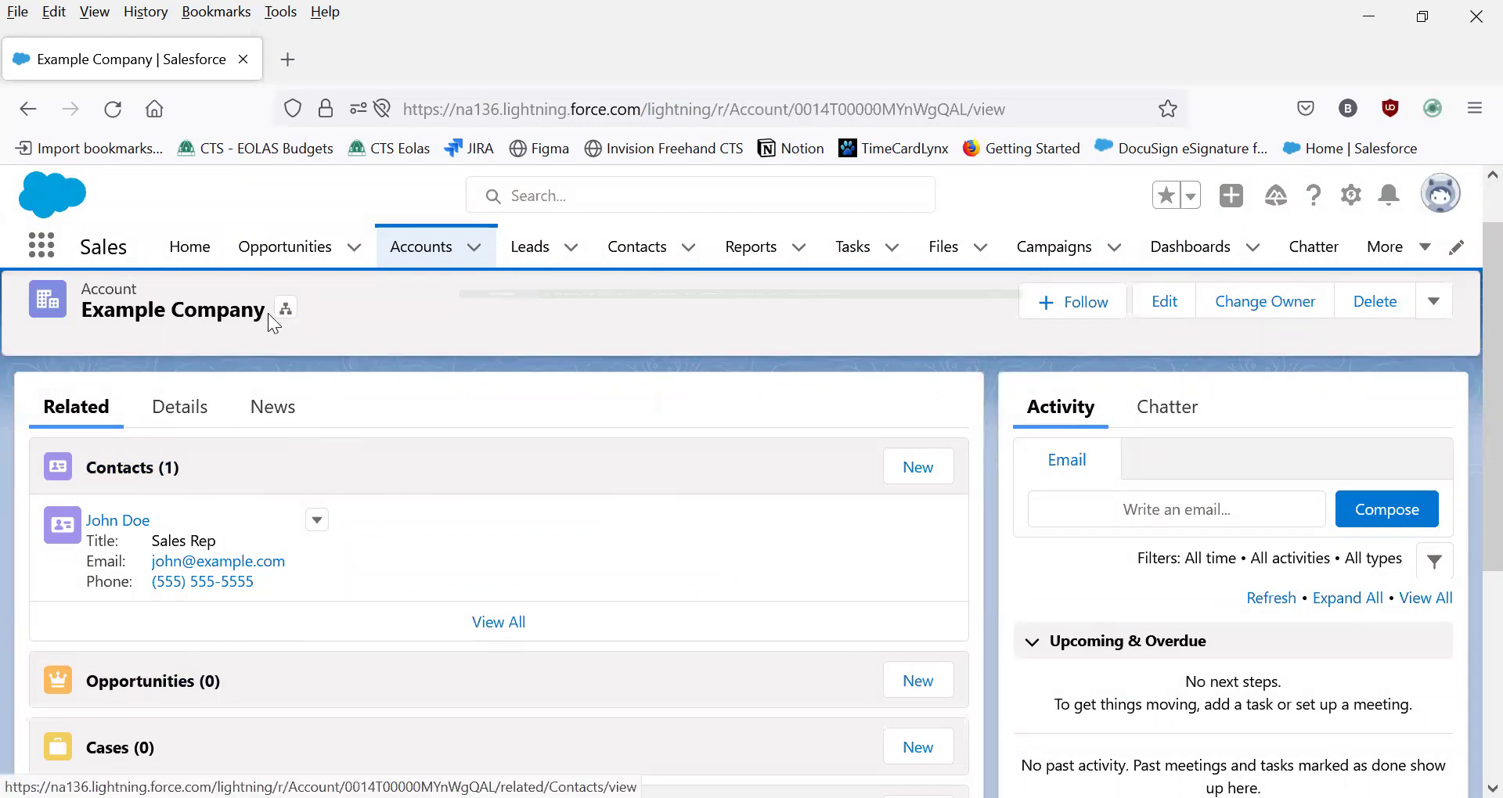
Open the new contact's record from the account's Contacts card
click(129, 526)
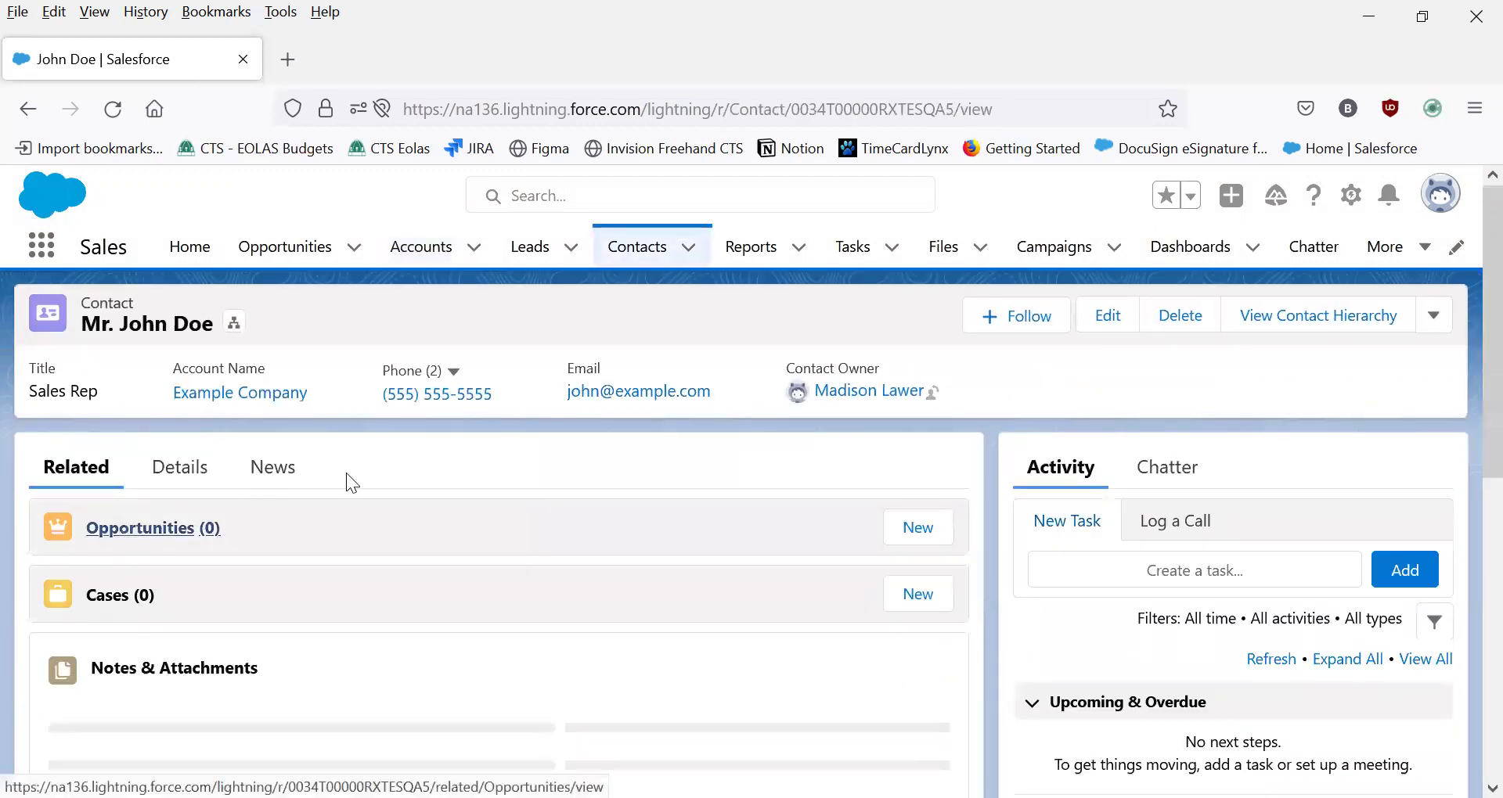